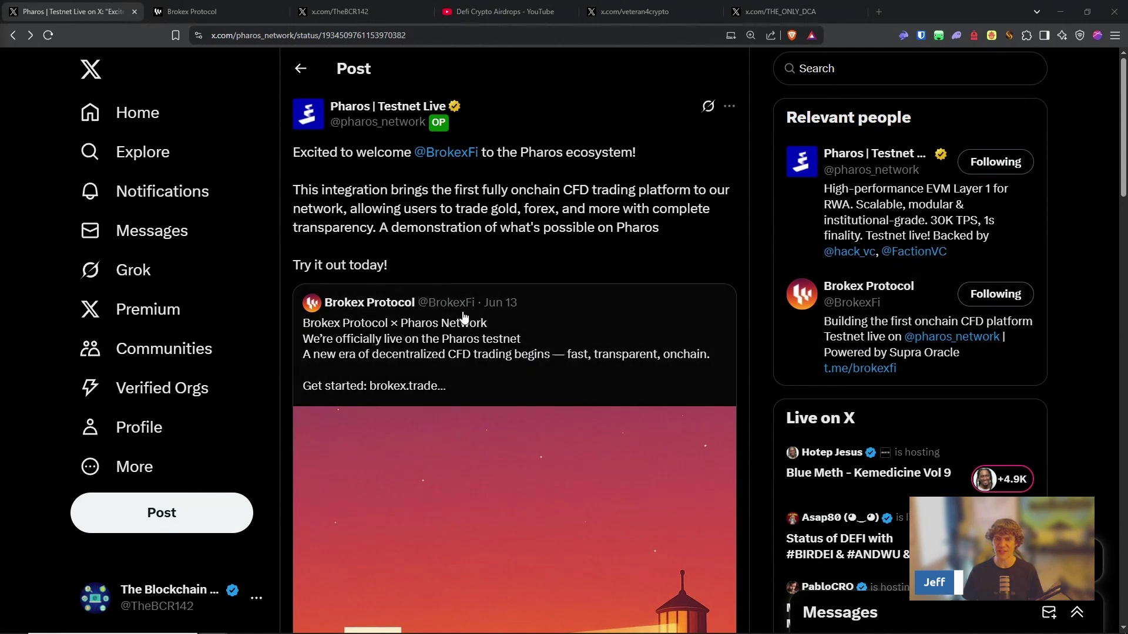
Step: Switch to the Brokex Protocol site at brokex.trade
left_click(215, 5)
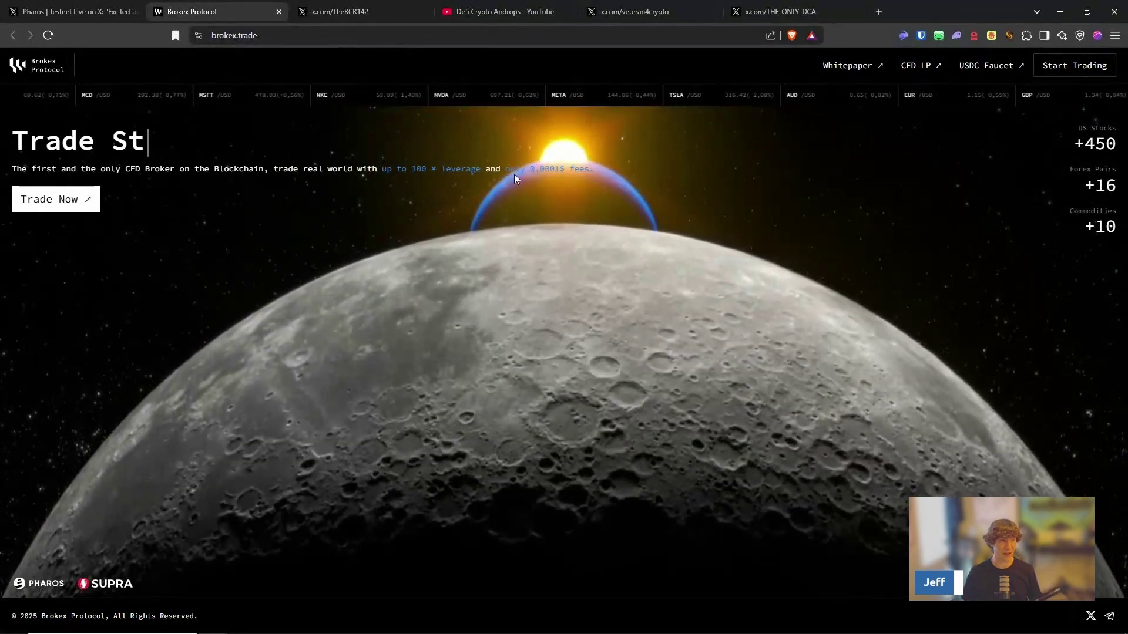
Step: After reviewing the Brokex landing page, return to the Pharos post welcoming Brokex
key("ctrl+shift+Tab")
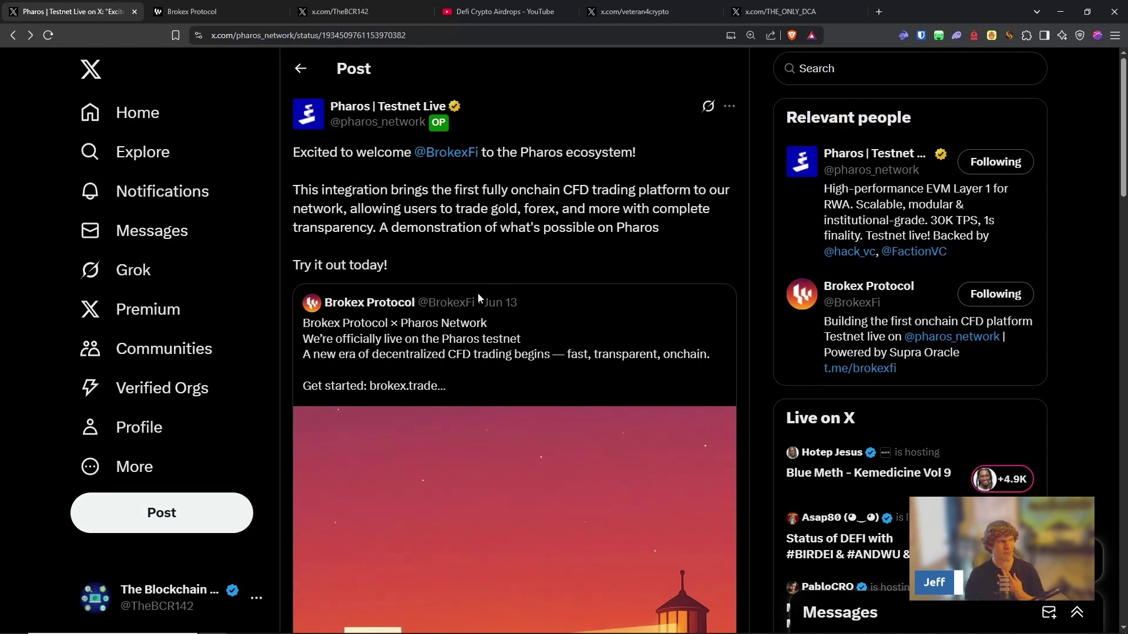
Step: Read The Blockchain Report's #welcome and #rules-guidelines Discord channels, then open its X profile
mouse_move(451, 315)
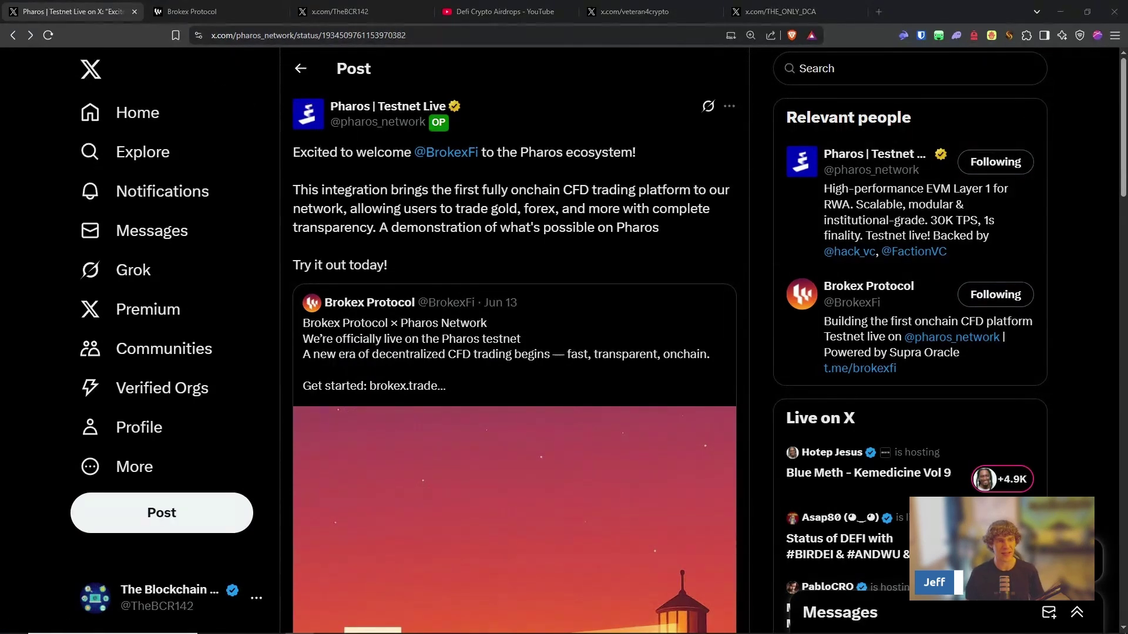
left_click_drag(0, 55, 362, 56)
scroll(276, 288, "down", 5)
scroll(272, 288, "up", 5)
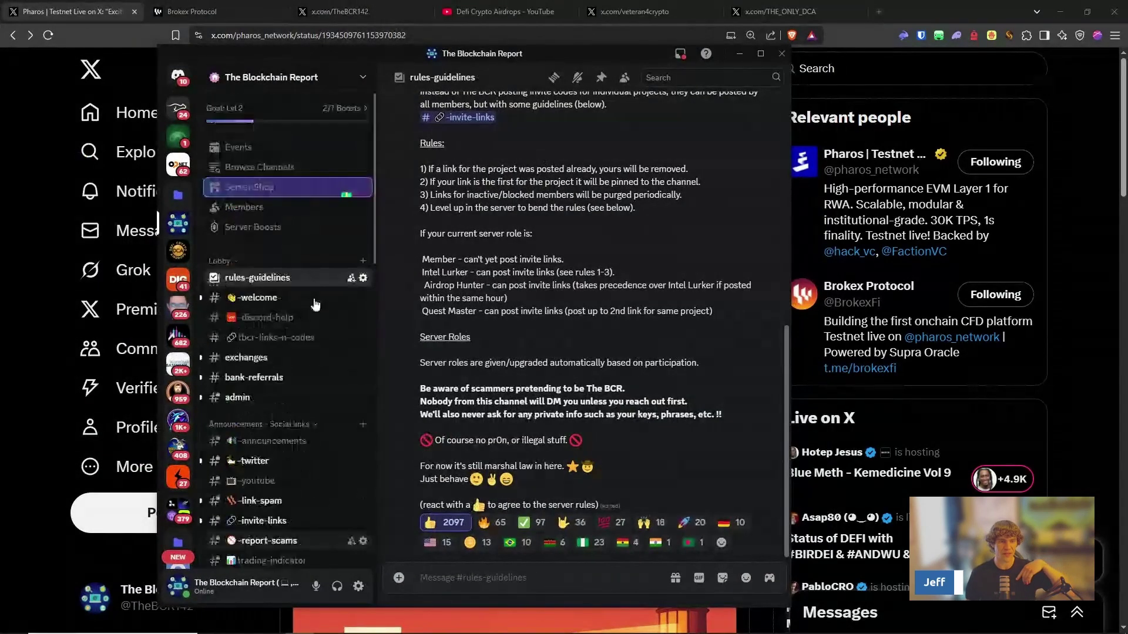
left_click(267, 297)
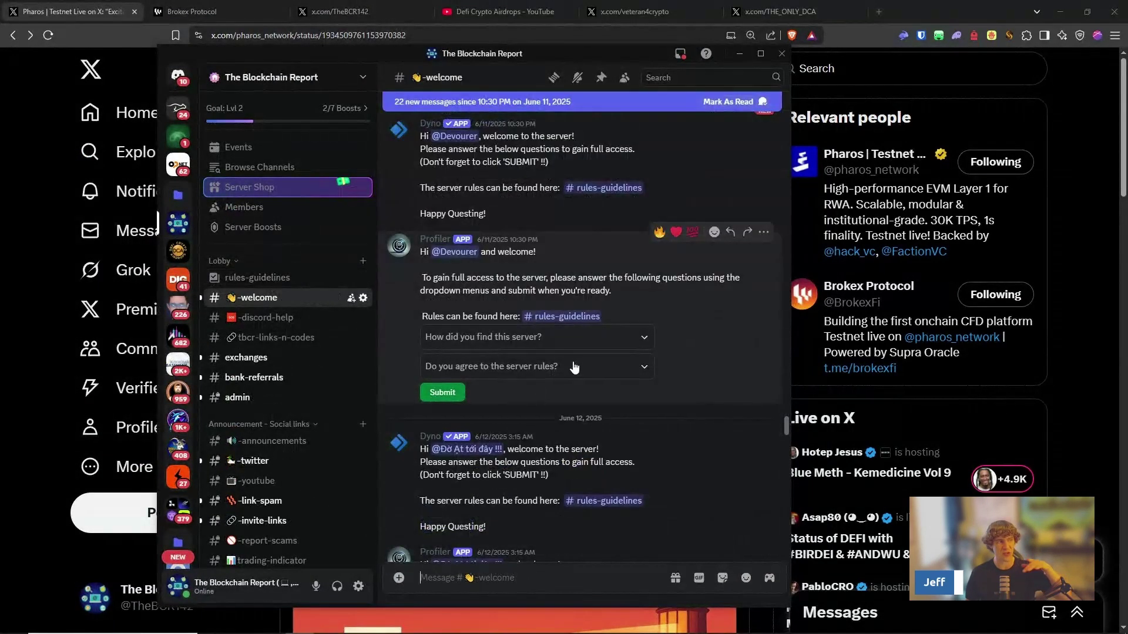
left_click(256, 277)
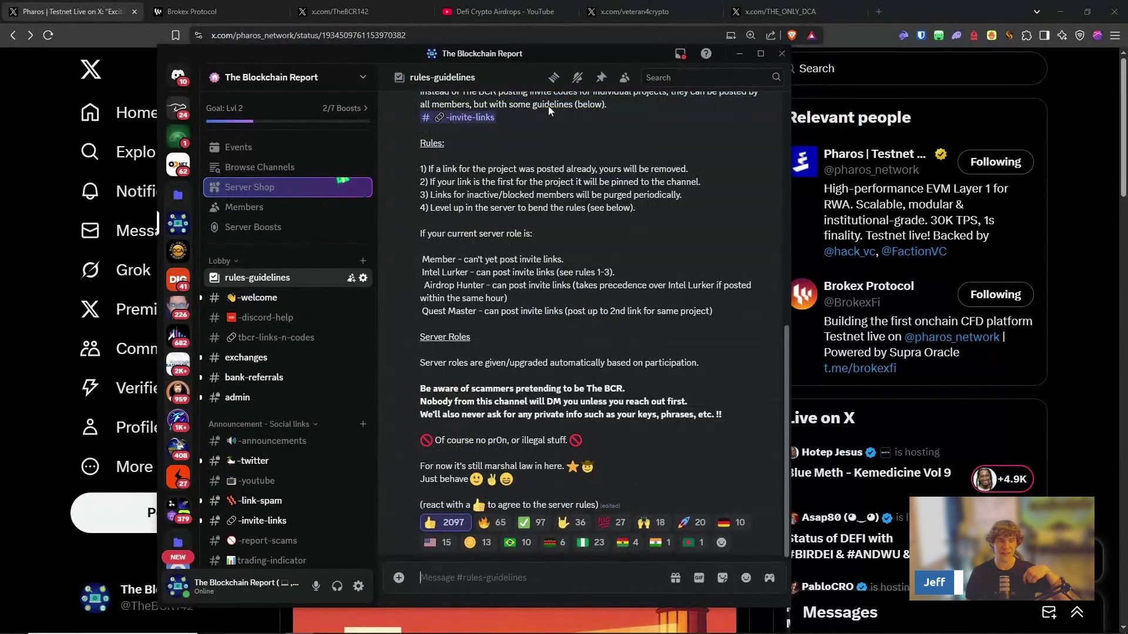
key("alt+Tab")
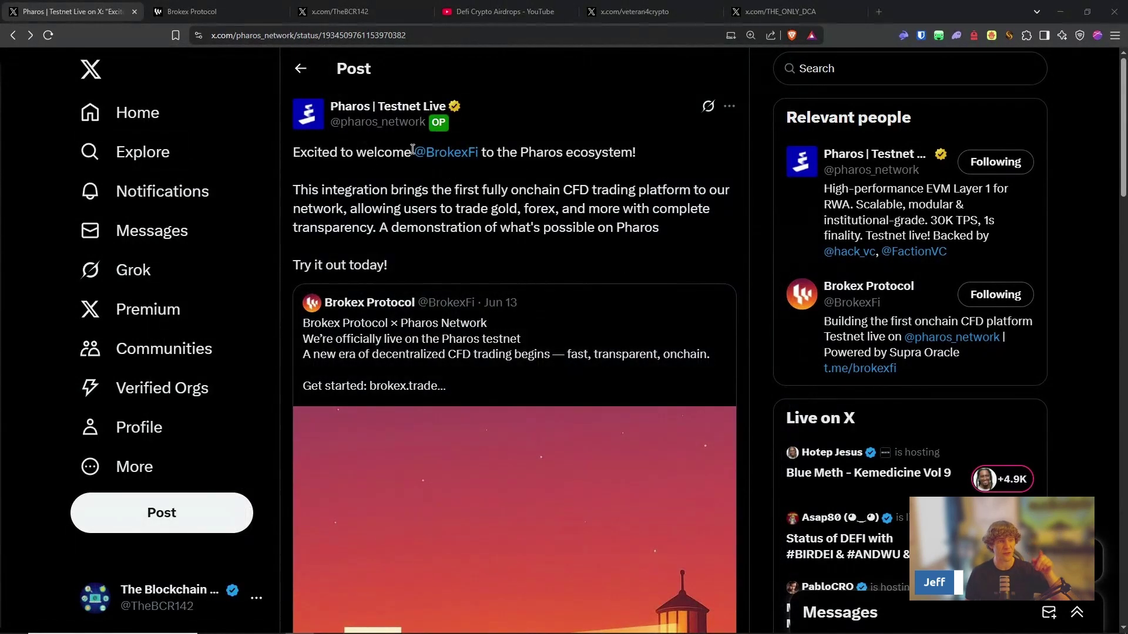
left_click(336, 11)
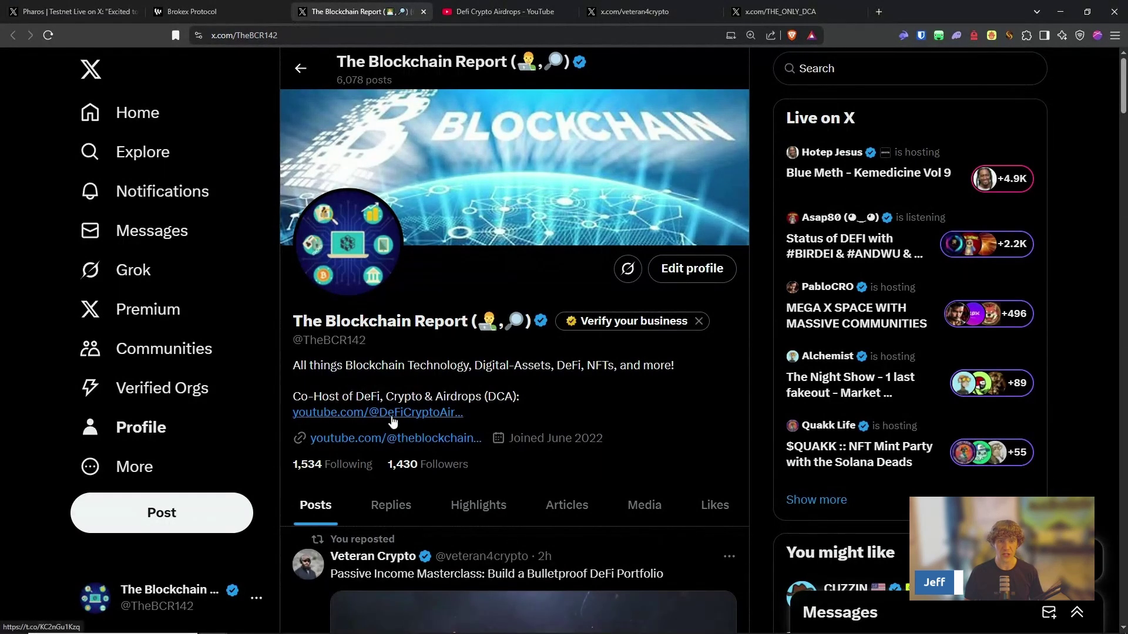
Step: Look at the Veteran Crypto profile, then bring up the Defi Crypto Airdrops YouTube channel
key("ctrl+Tab")
key("ctrl+Tab")
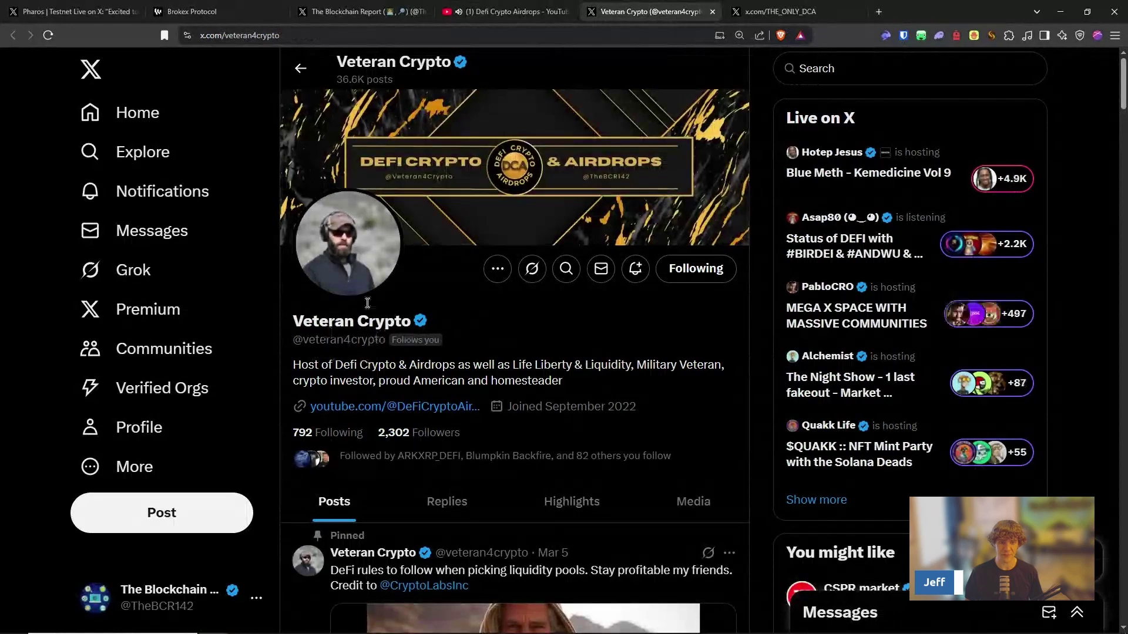
left_click(531, 6)
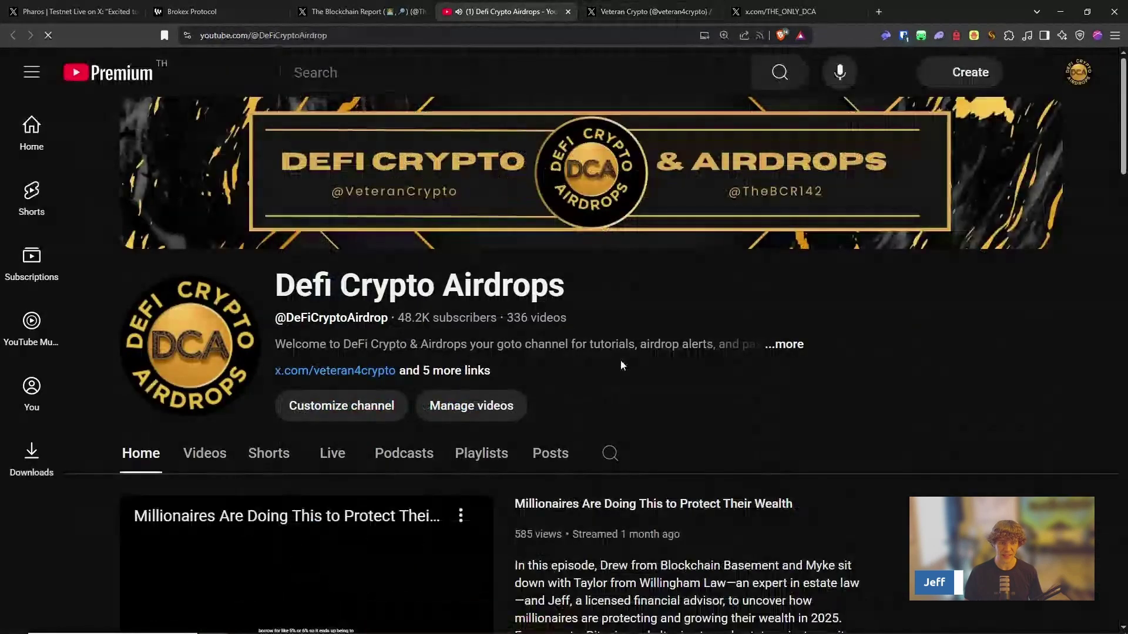
Step: Scroll through the Defi Crypto Airdrops channel's streams and Brother Channels rows
scroll(796, 253, "down", 5)
scroll(796, 253, "down", 6)
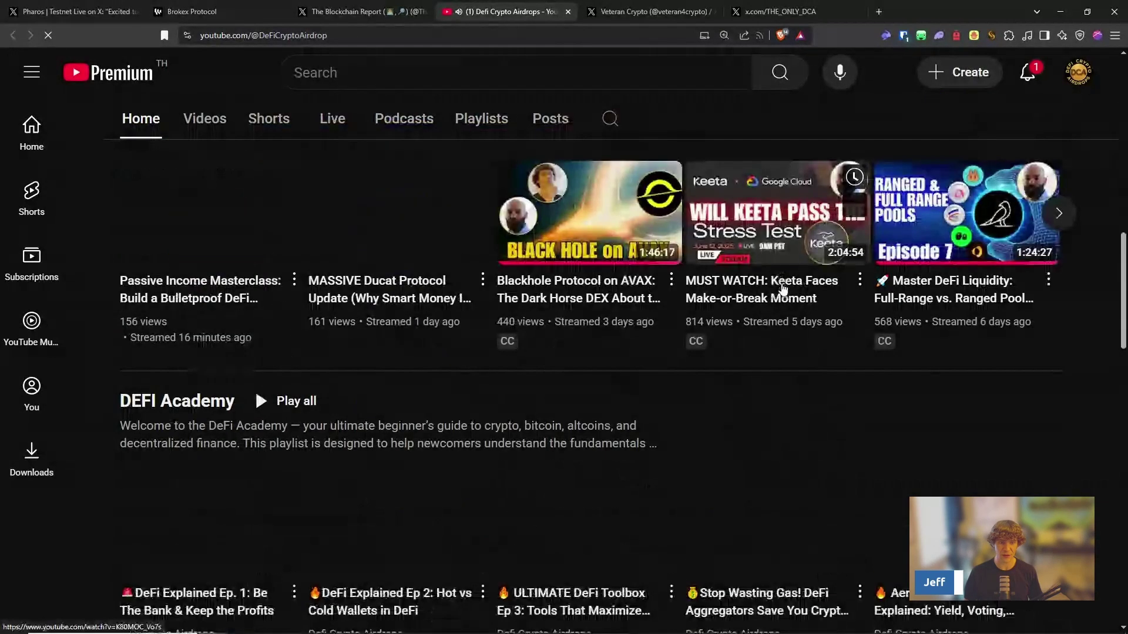
scroll(442, 328, "up", 7)
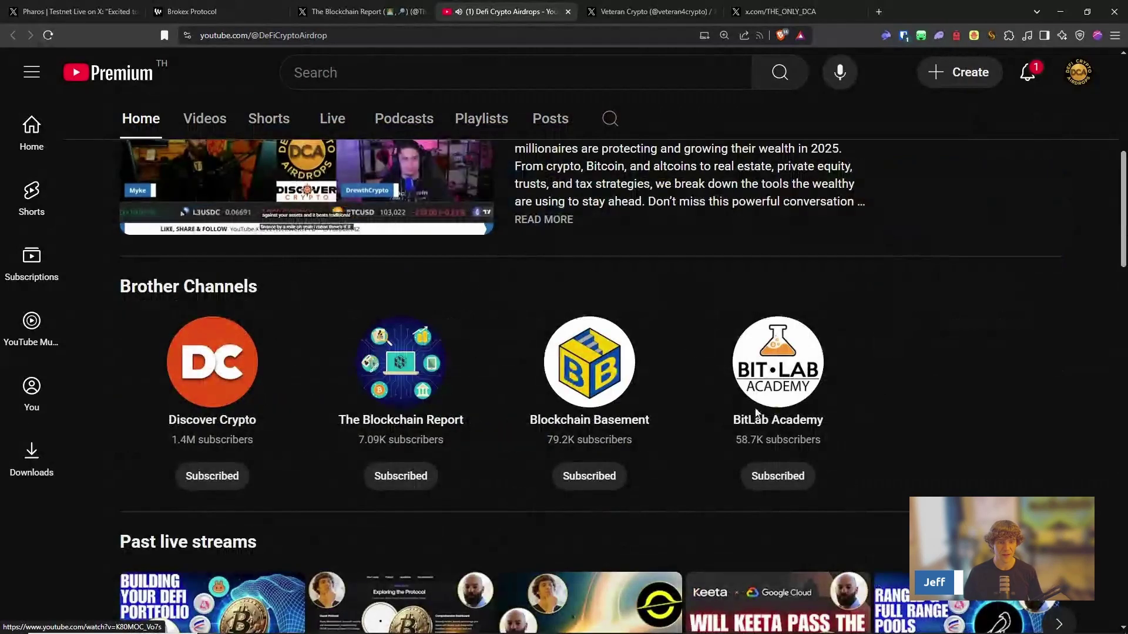
scroll(878, 384, "down", 2)
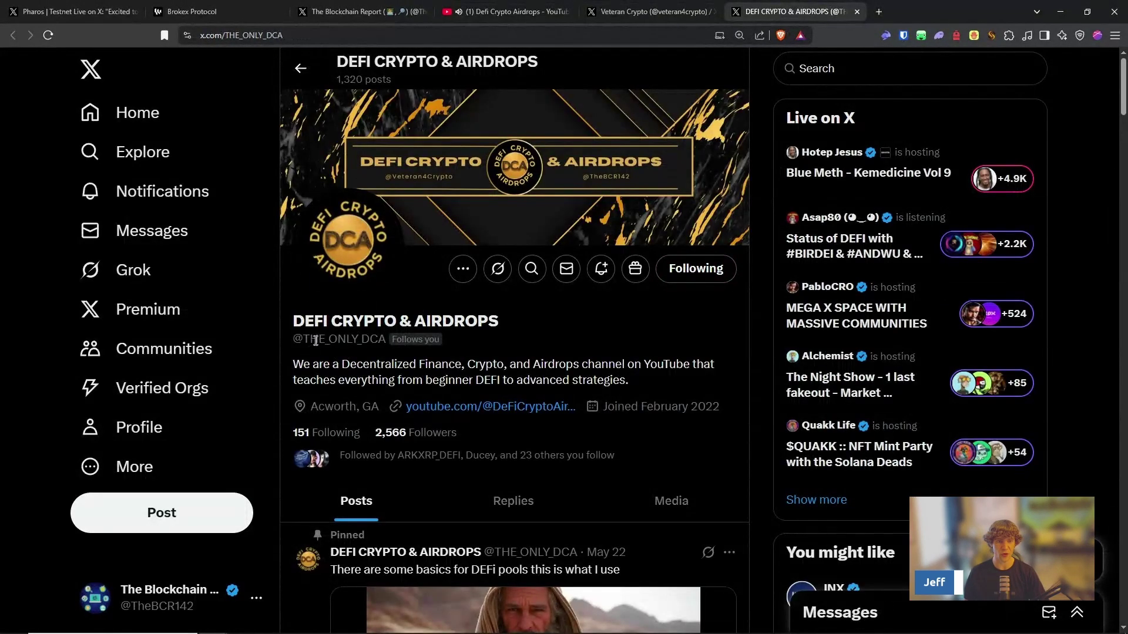
Step: Close every tab to the right of Brokex Protocol, keeping only the Pharos post and Brokex
left_click(362, 12)
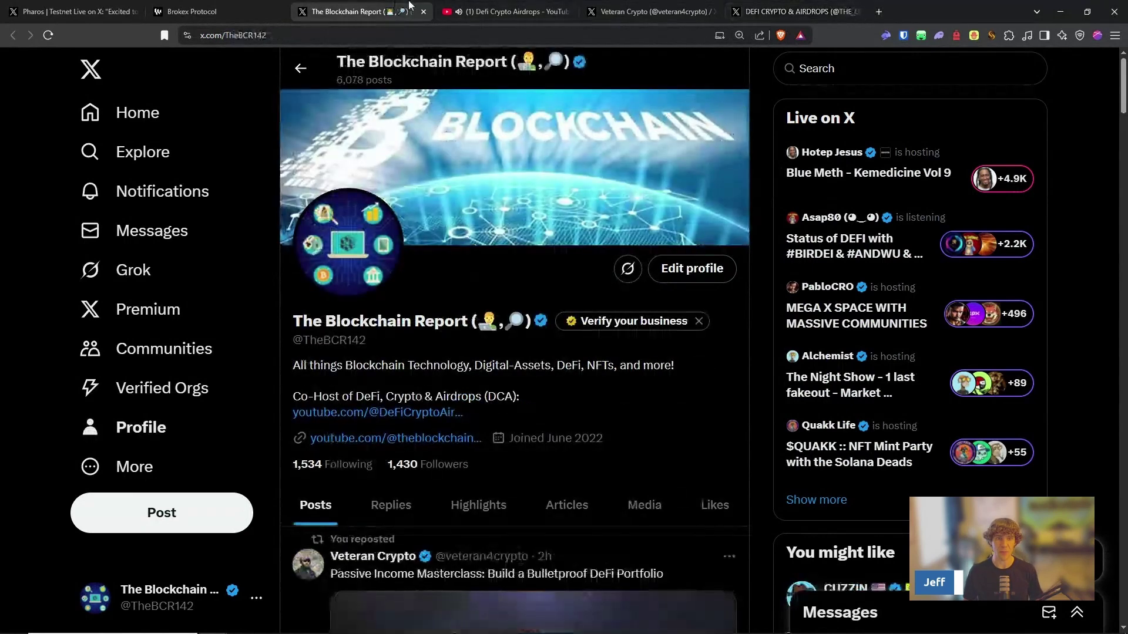
left_click(183, 7)
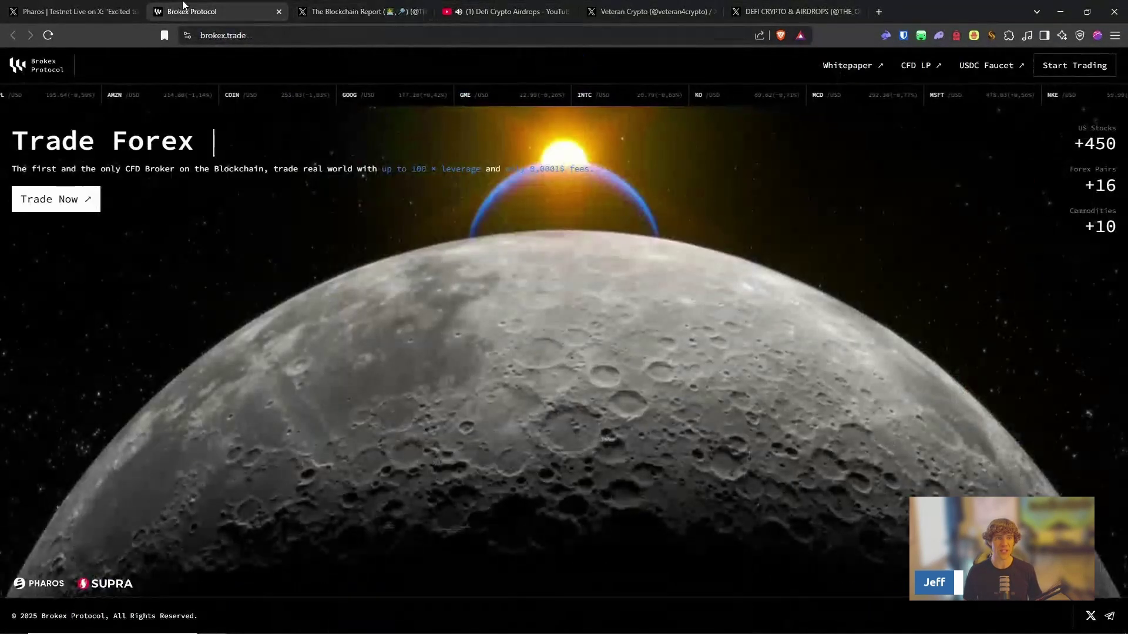
right_click(220, 12)
left_click(264, 229)
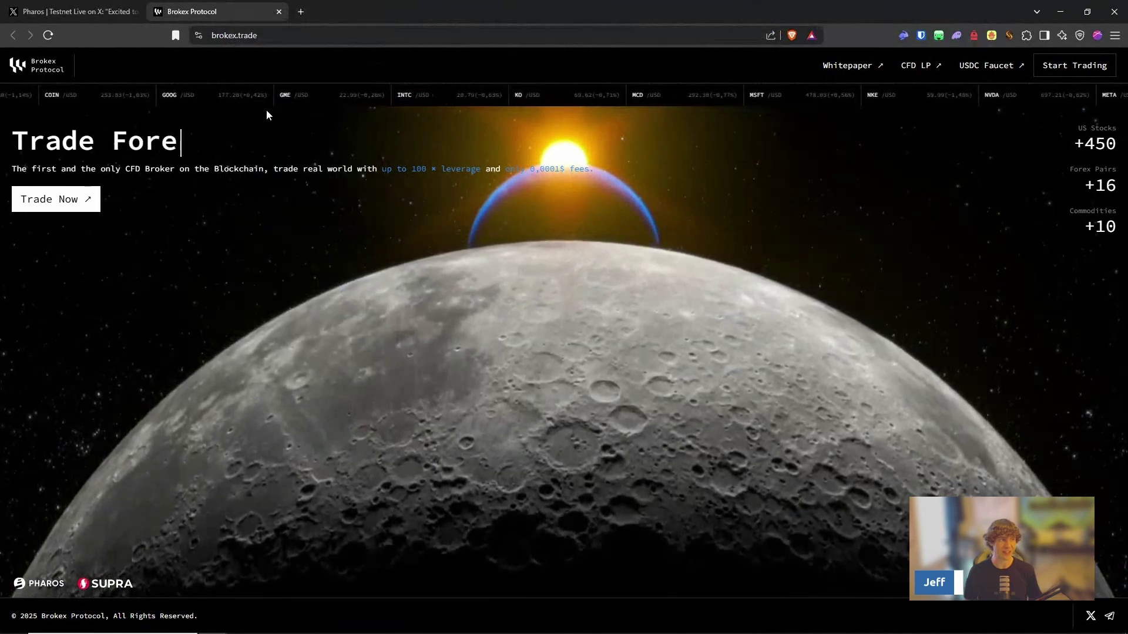
left_click(91, 4)
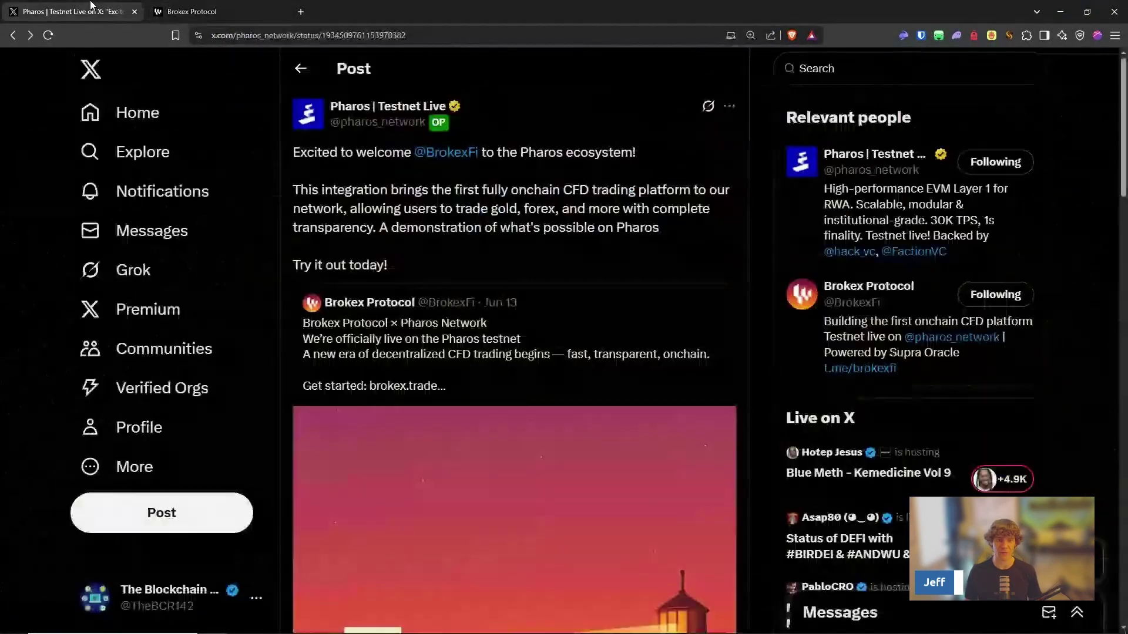
left_click(265, 8)
left_click(301, 12)
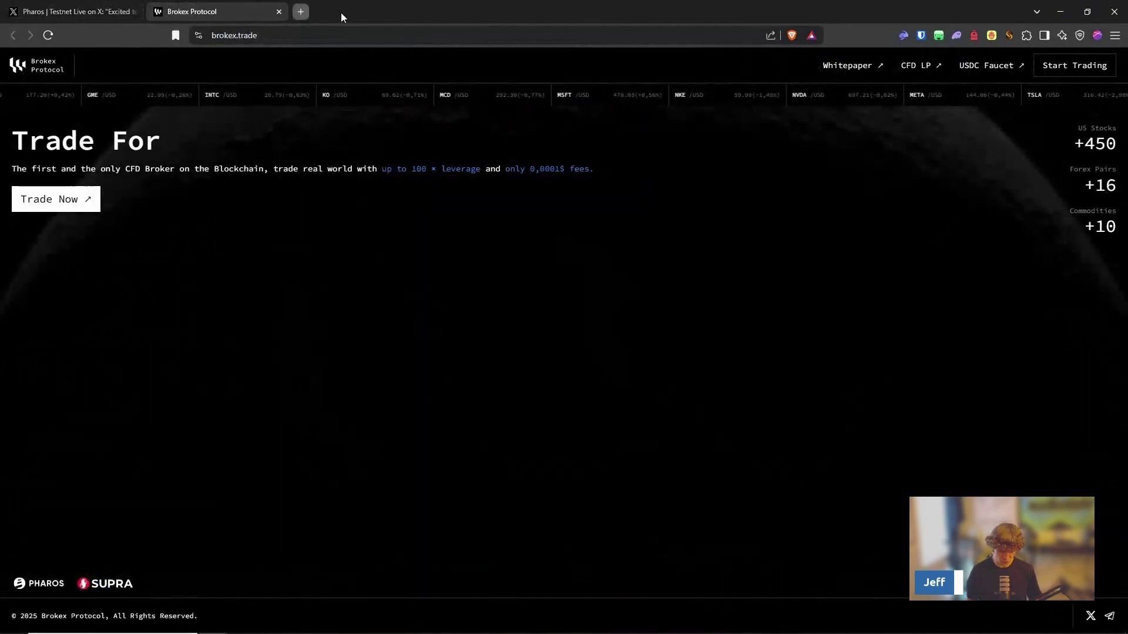
Step: Load testnet.pharosnetwork.xyz and connect and sign in with the Rabby wallet
type("phar")
key("Down")
key("Down")
key("Down")
key("Down")
key("Return")
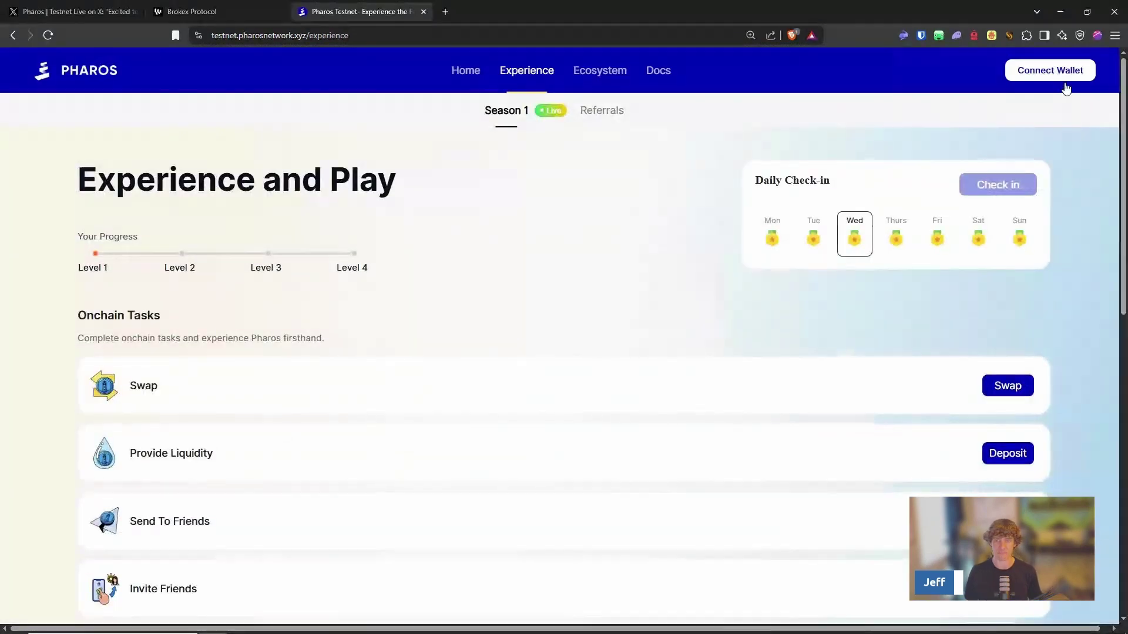
left_click(1051, 72)
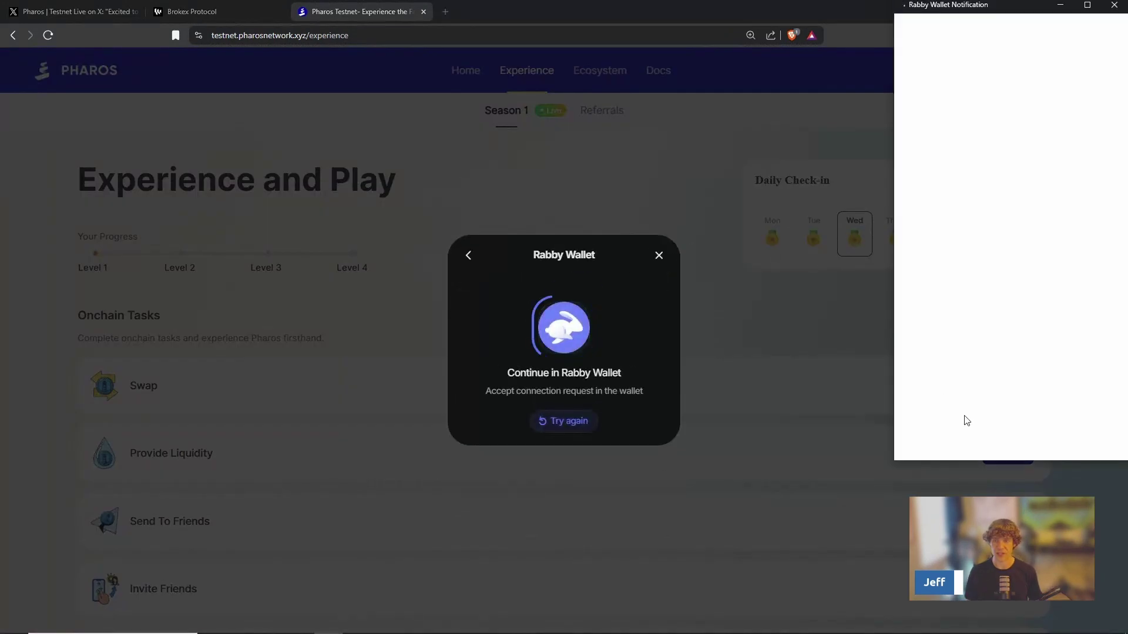
left_click(1080, 392)
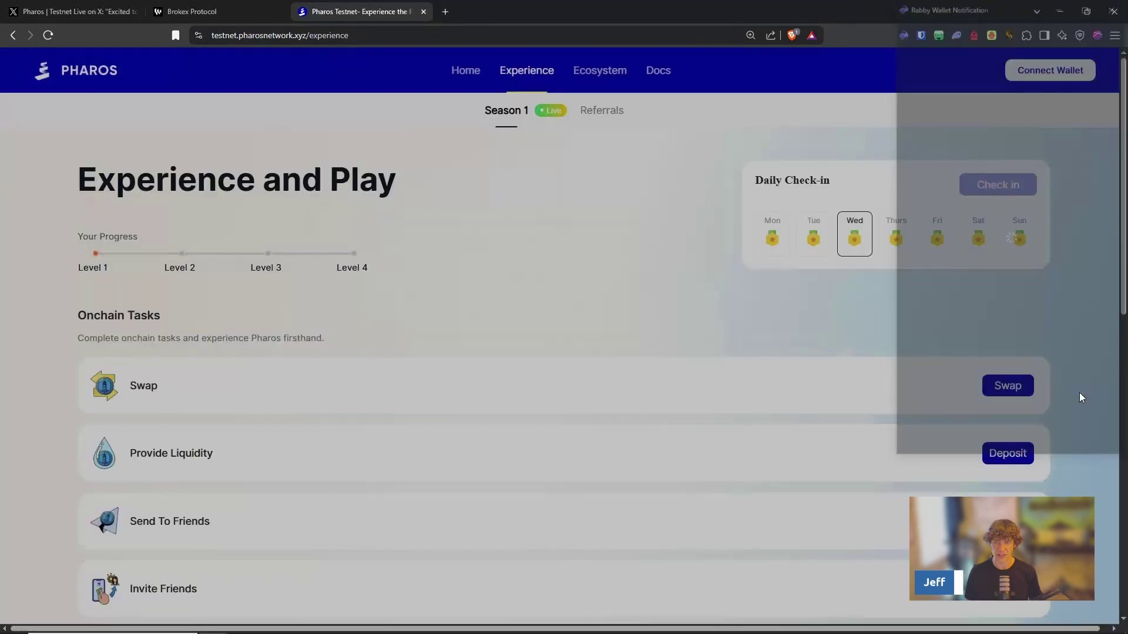
left_click(559, 396)
left_click(961, 435)
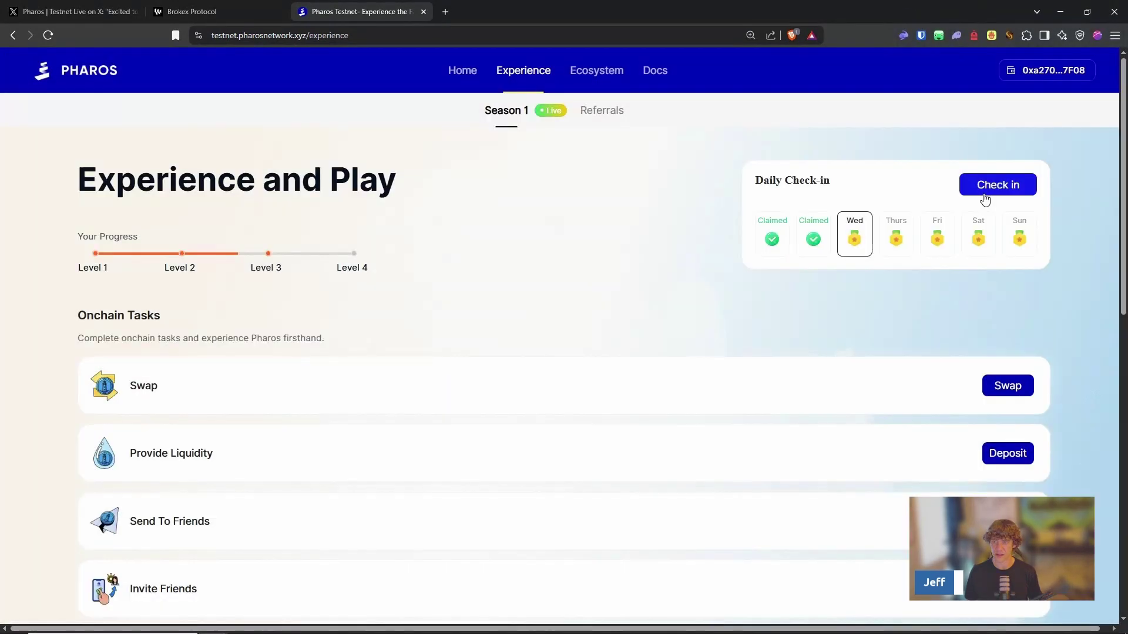
Step: Claim today's daily check-in and view the Home page's manual testnet setup instructions
left_click(998, 184)
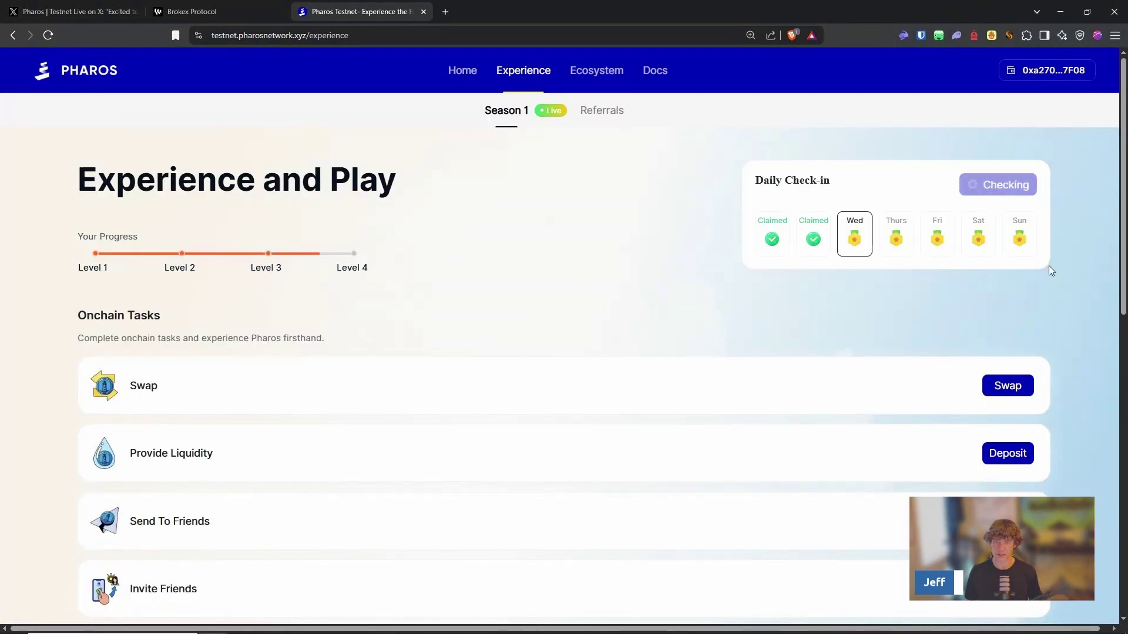
left_click(464, 69)
scroll(448, 287, "down", 6)
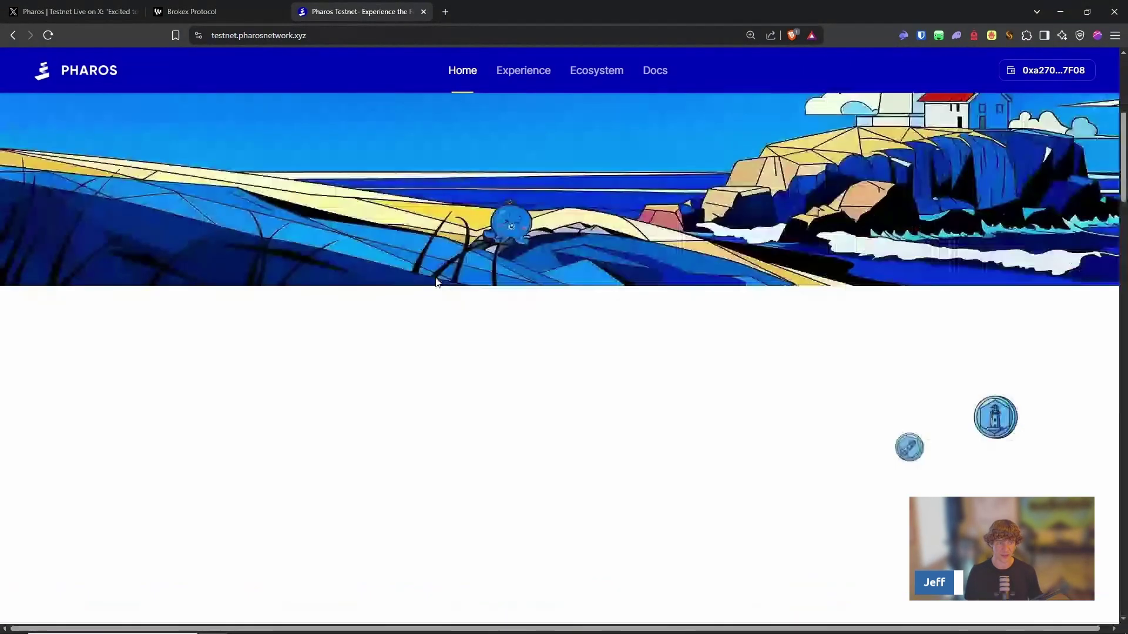
scroll(246, 464, "down", 2)
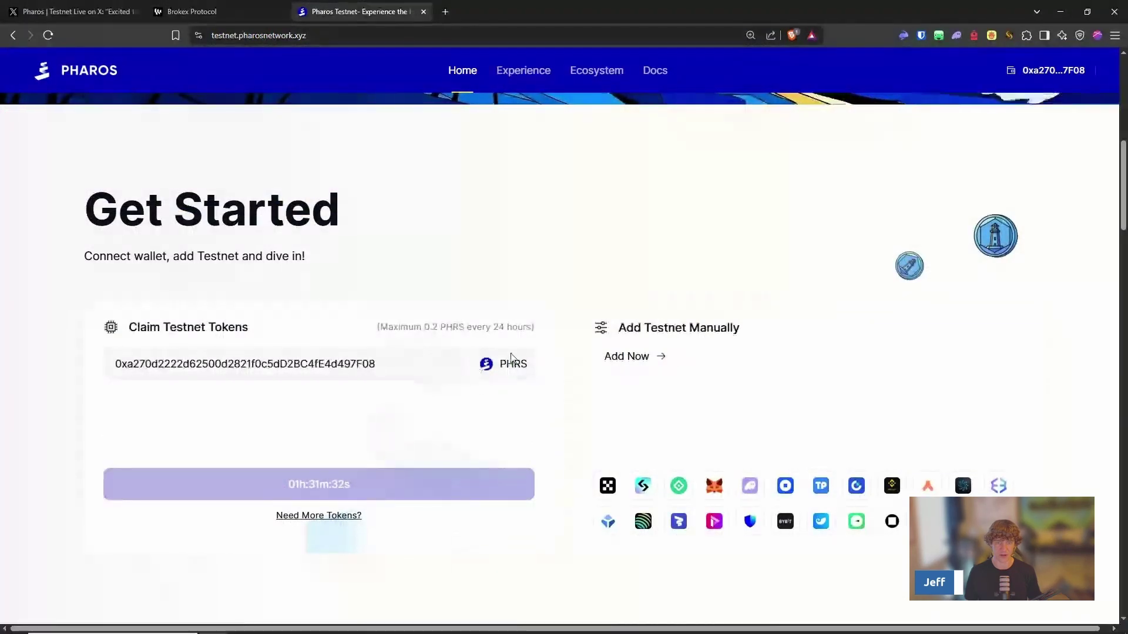
left_click(625, 358)
Step: Open the Brokex USDC faucet in a new tab, zoom in, and close the Pharos Testnet tab
key("ctrl+shift+Tab")
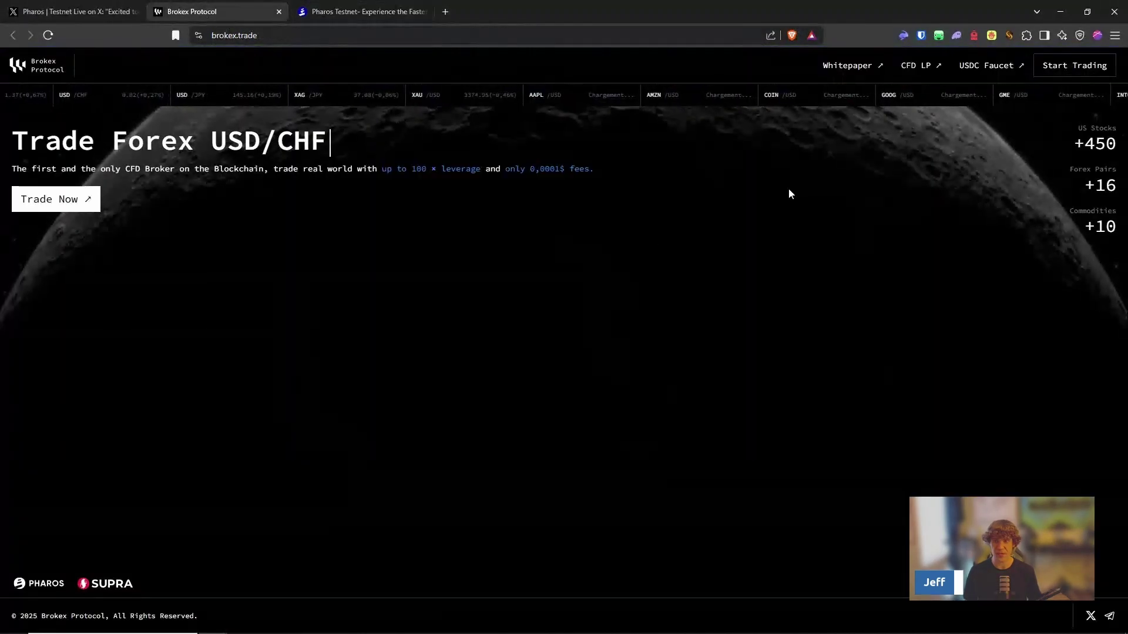
middle_click(987, 66)
key("ctrl+plus")
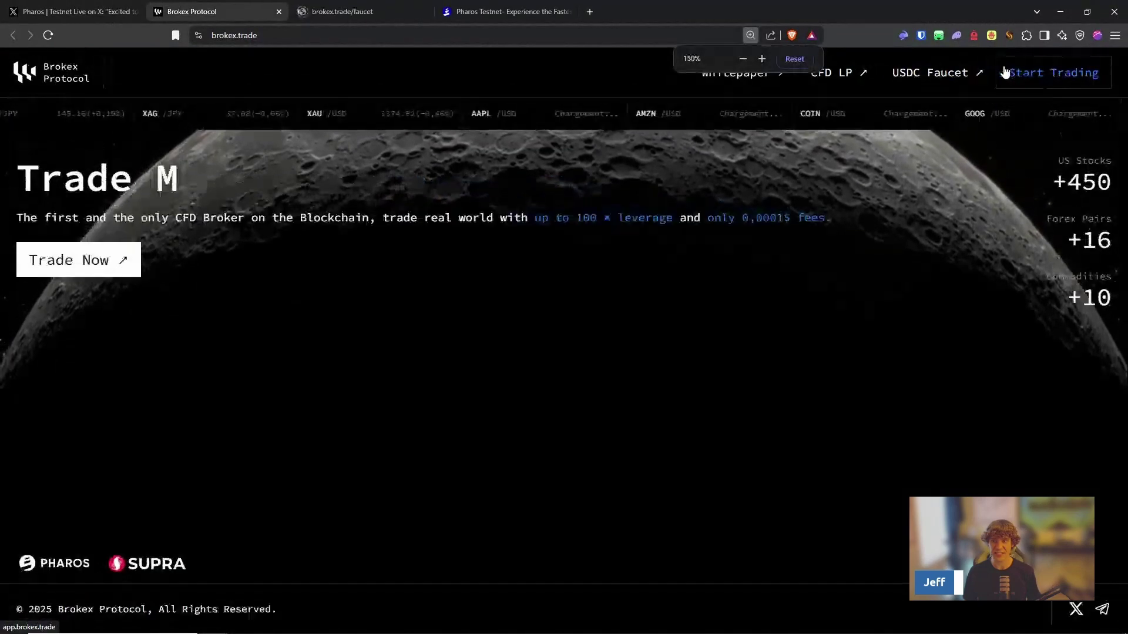
key("ctrl+Tab")
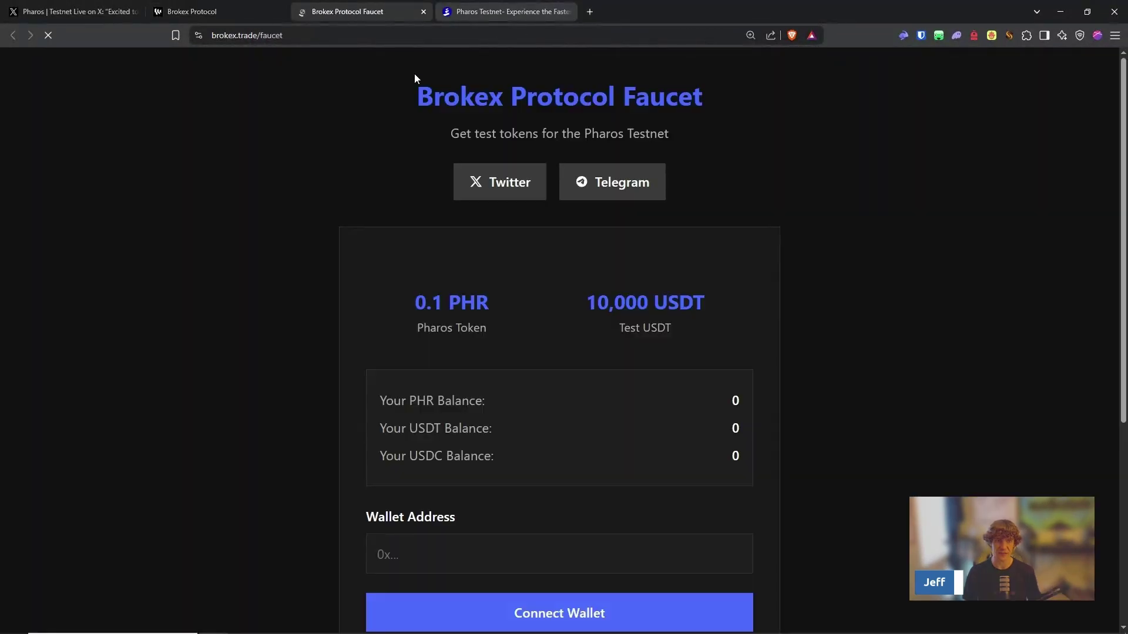
left_click(567, 12)
scroll(555, 508, "down", 2)
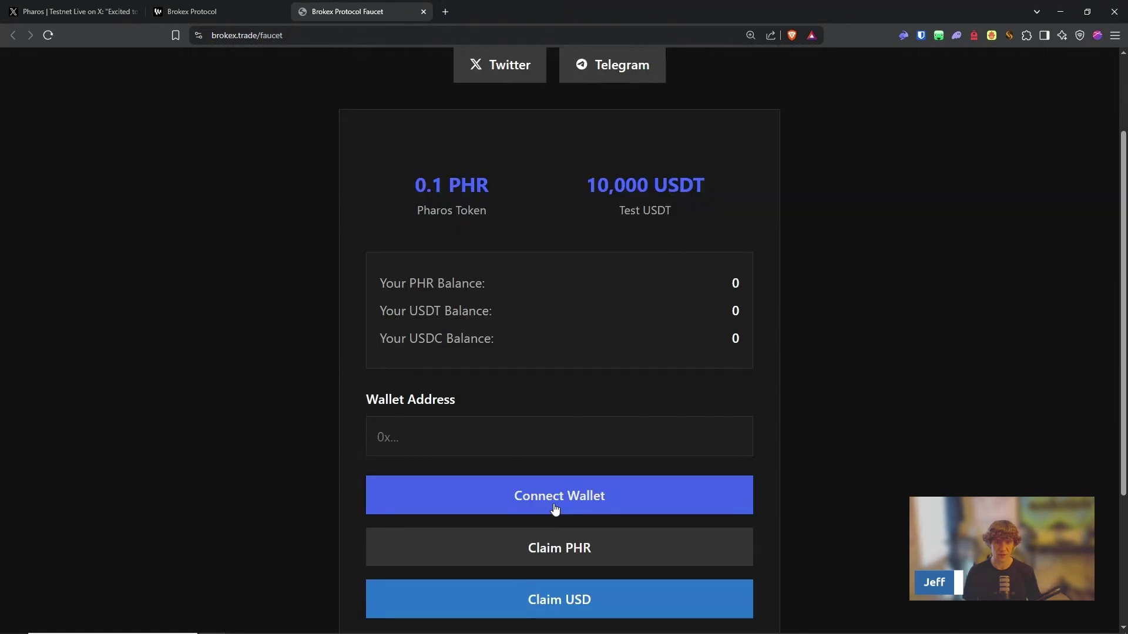
Step: Connect the Rabby wallet to the Brokex faucet page
left_click(559, 506)
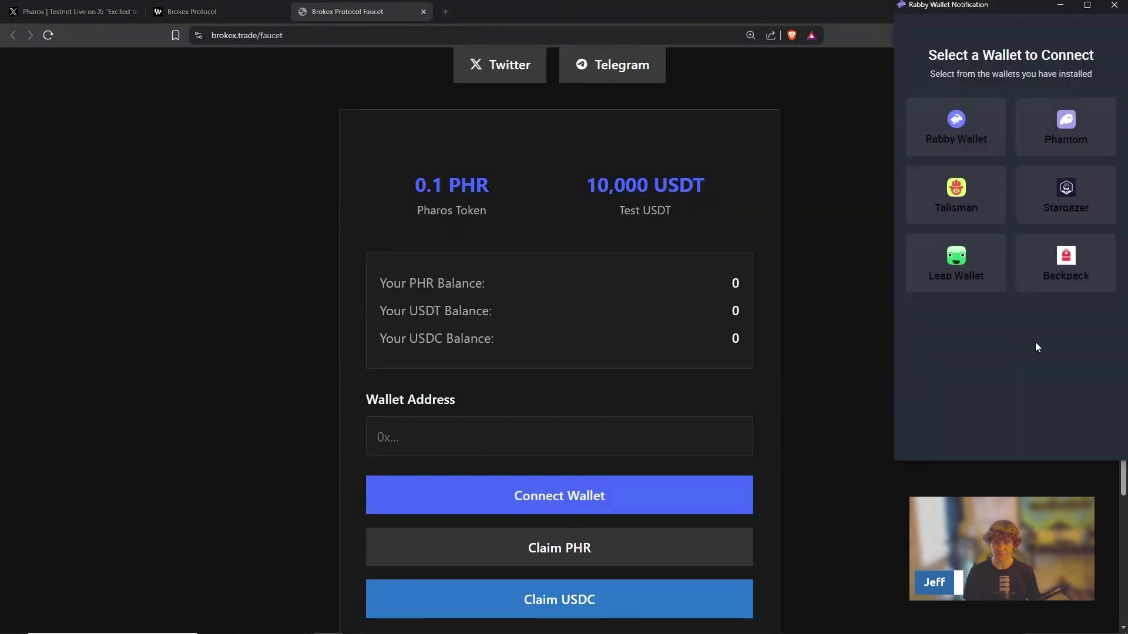
left_click(964, 128)
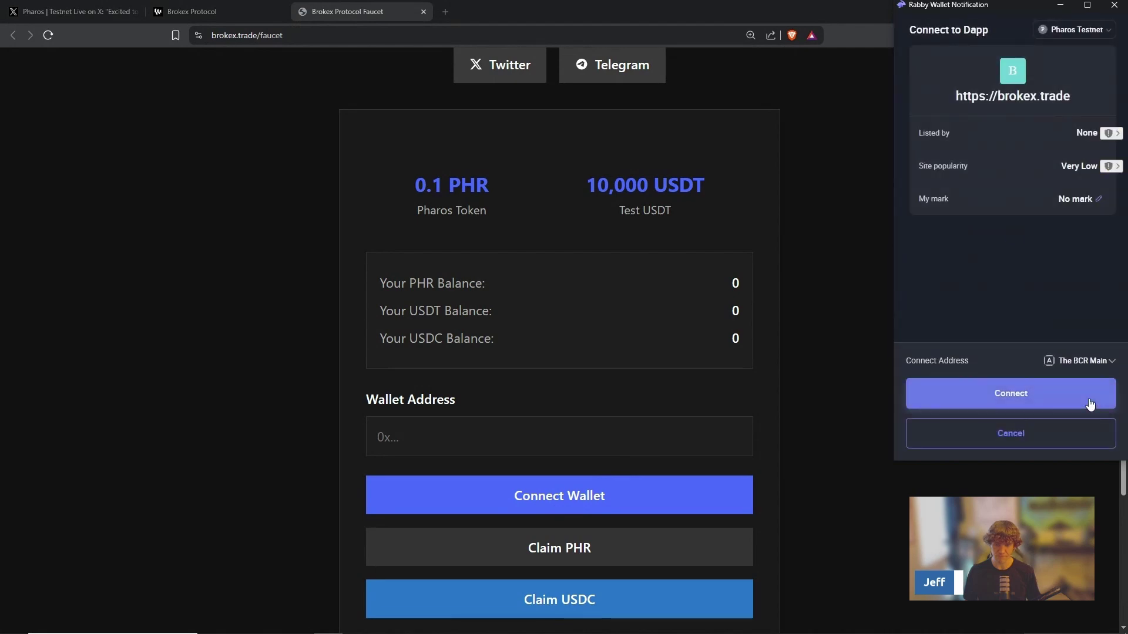
left_click(1011, 392)
scroll(893, 379, "down", 3)
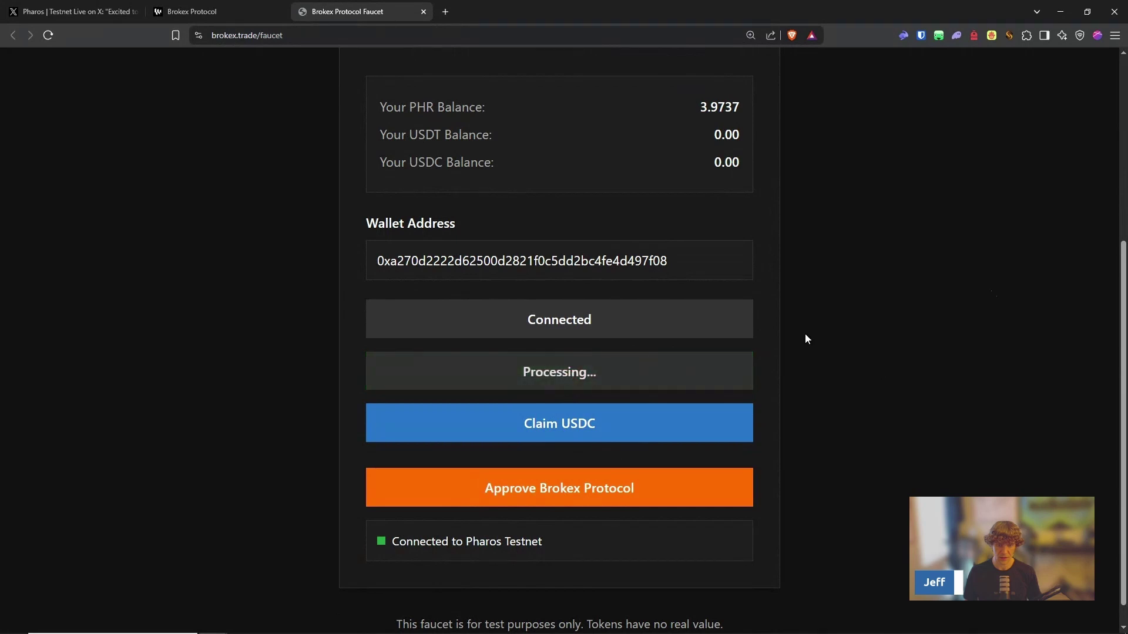
scroll(857, 325, "up", 3)
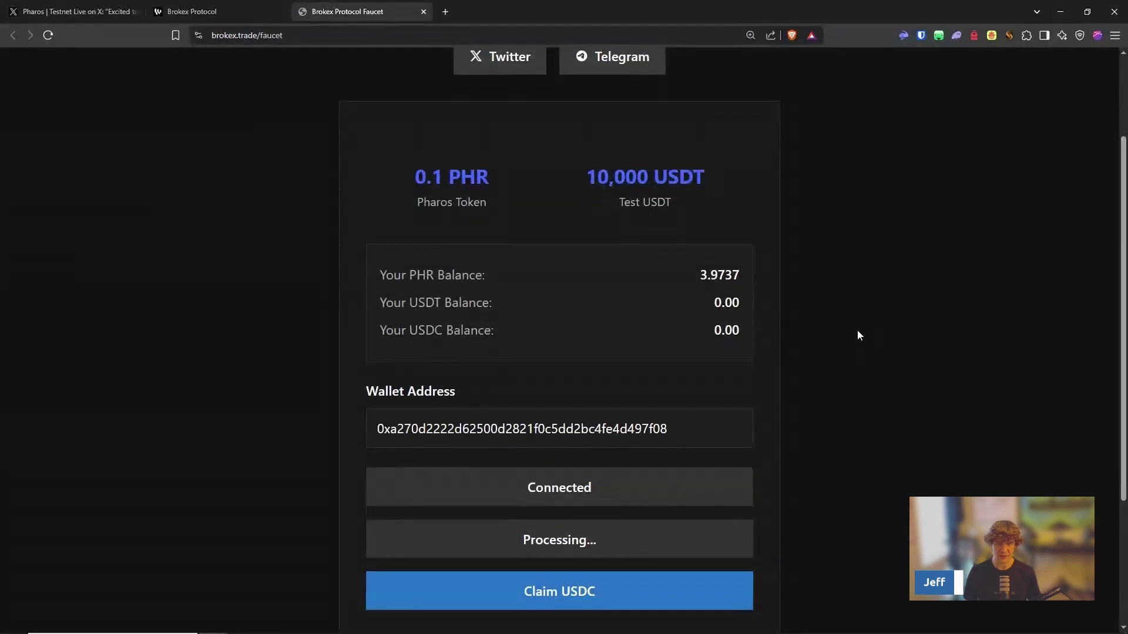
scroll(857, 330, "down", 2)
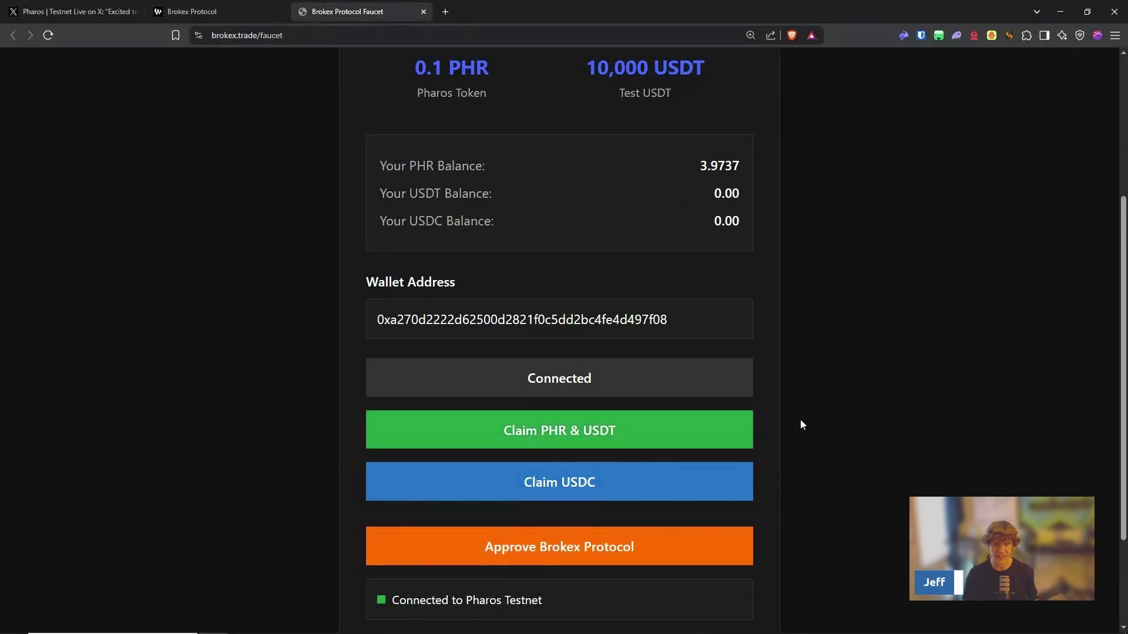
scroll(843, 403, "down", 2)
Step: Approve Brokex Protocol and claim test USDC, leaving 20000.00 USDT and 20000.00 USDC
left_click(610, 435)
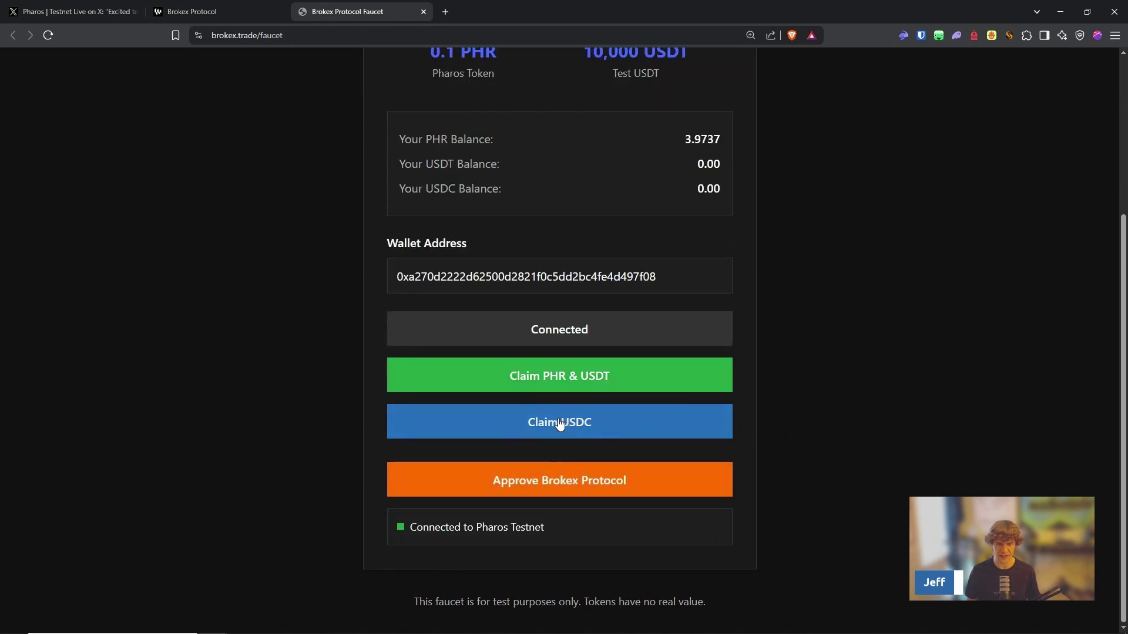
left_click(562, 436)
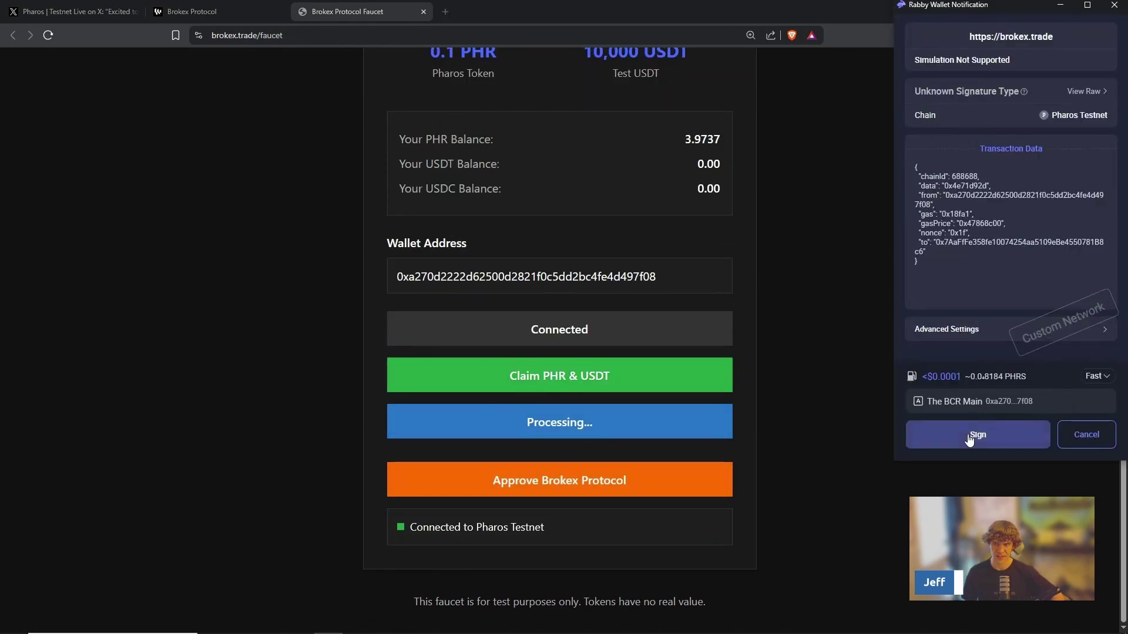
left_click(969, 440)
left_click(968, 439)
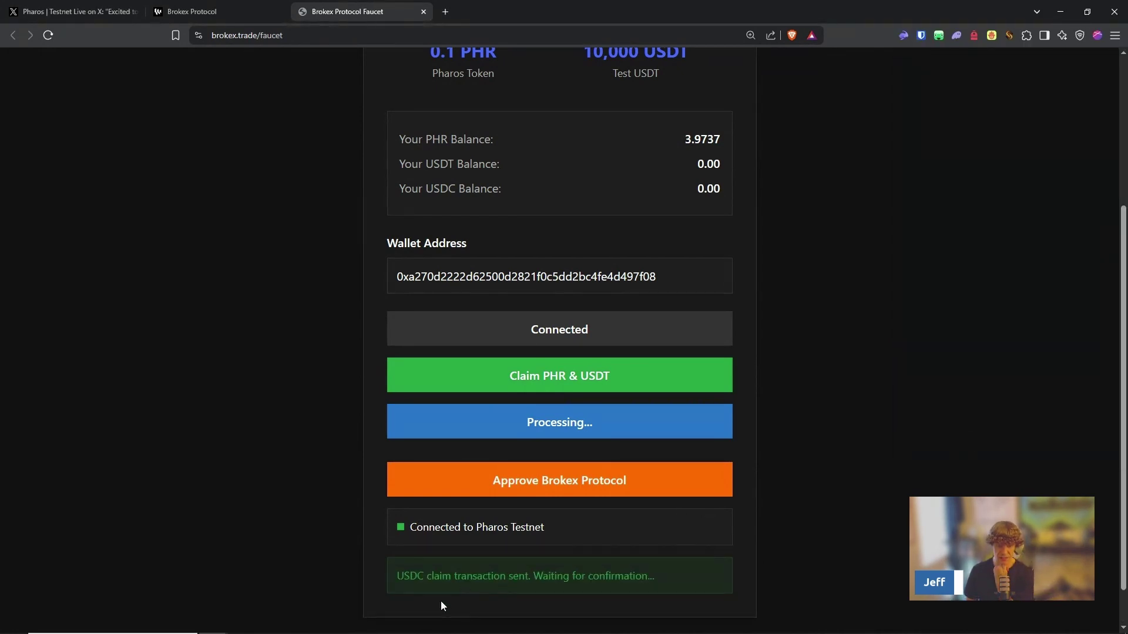
scroll(770, 520, "down", 1)
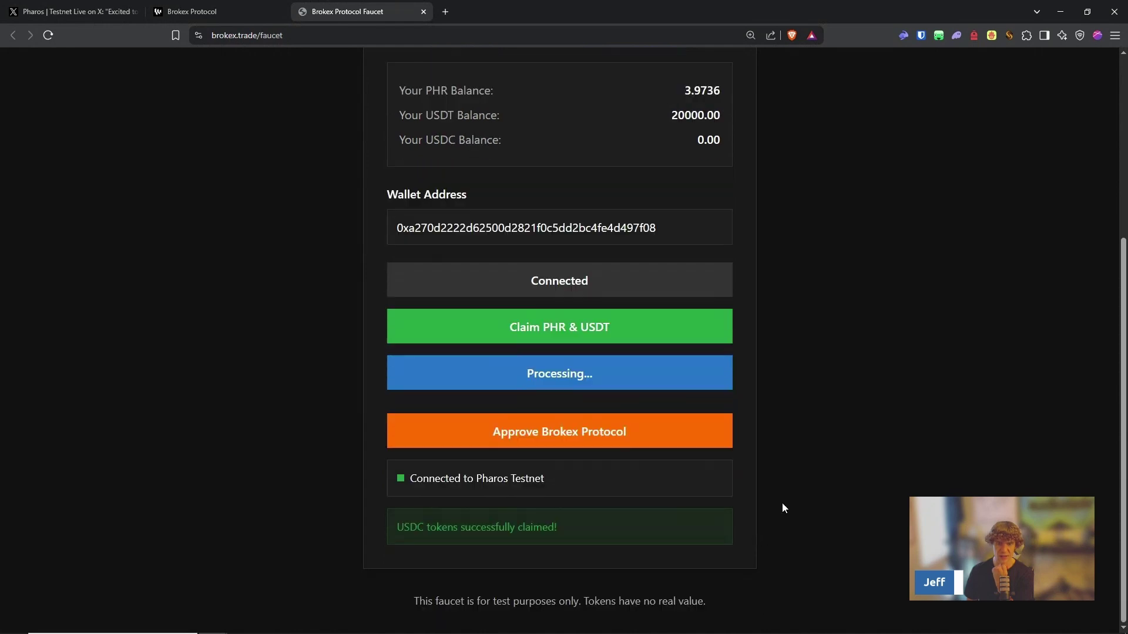
scroll(656, 164, "up", 1)
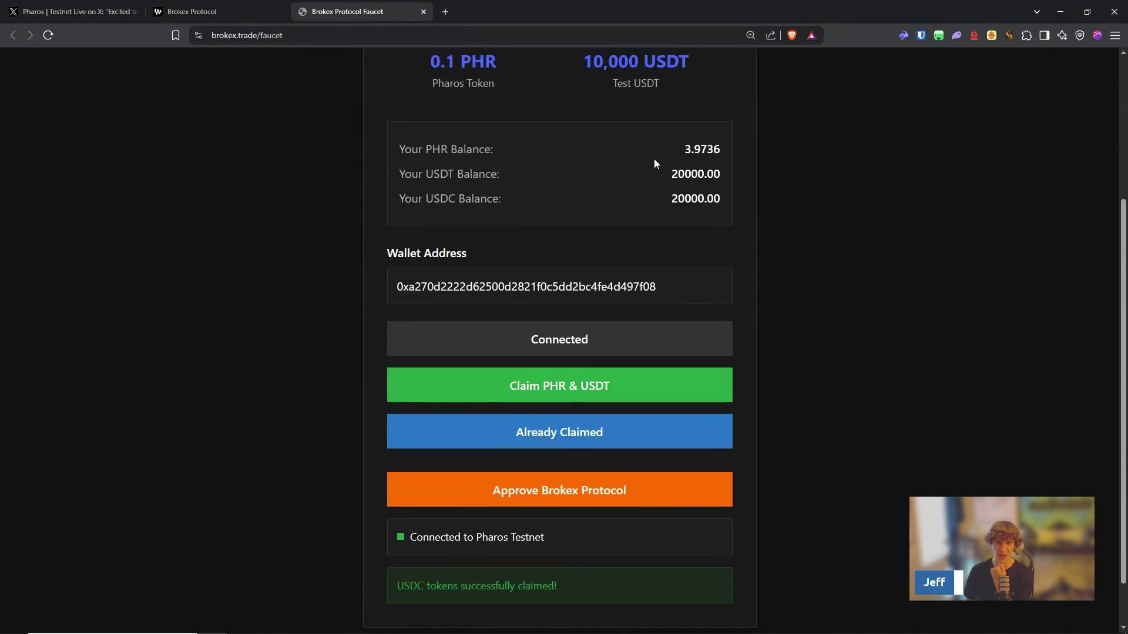
scroll(695, 125, "up", 4)
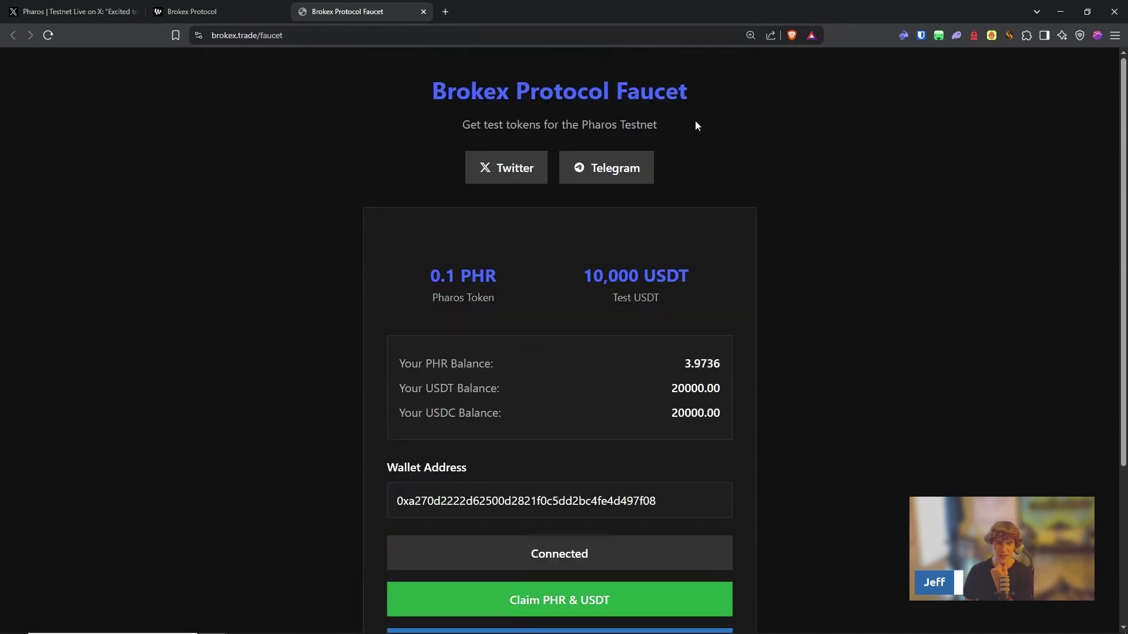
left_click(182, 11)
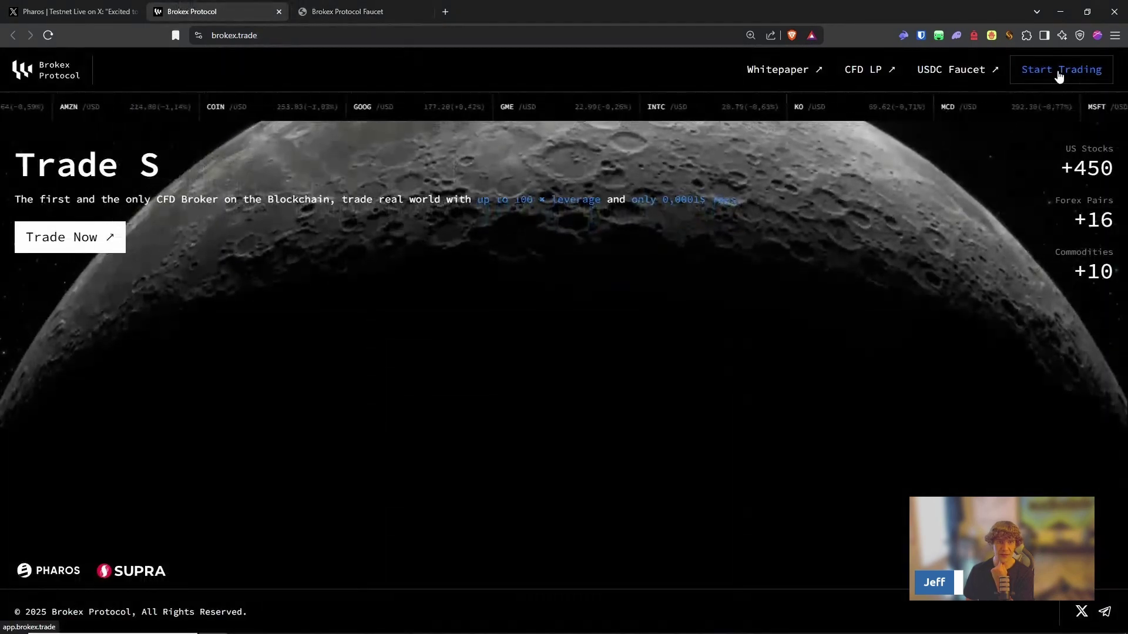
Step: Launch the trading app, browse AAPL, AMZN, GBP_USD and EUR_USD markets, then view positions
left_click(422, 360)
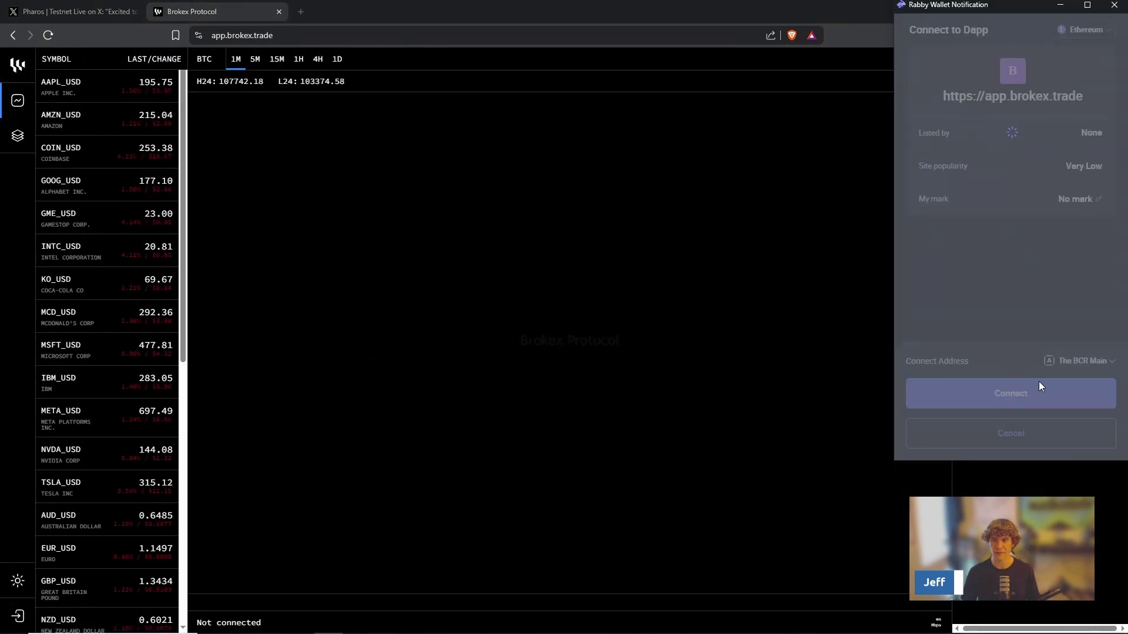
left_click(1041, 391)
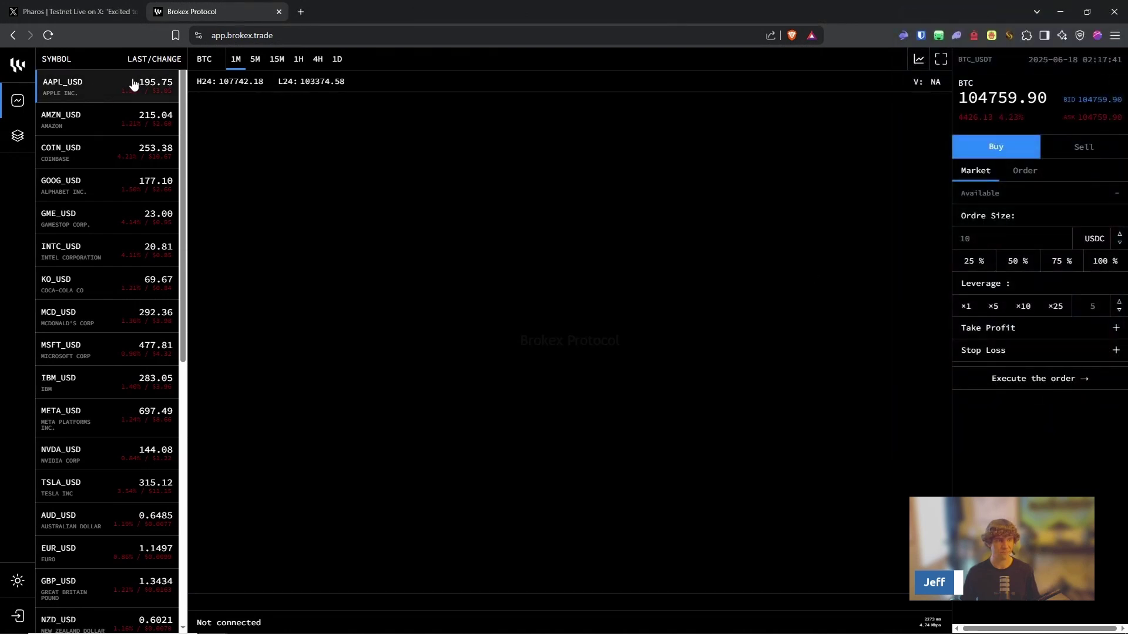
left_click(109, 98)
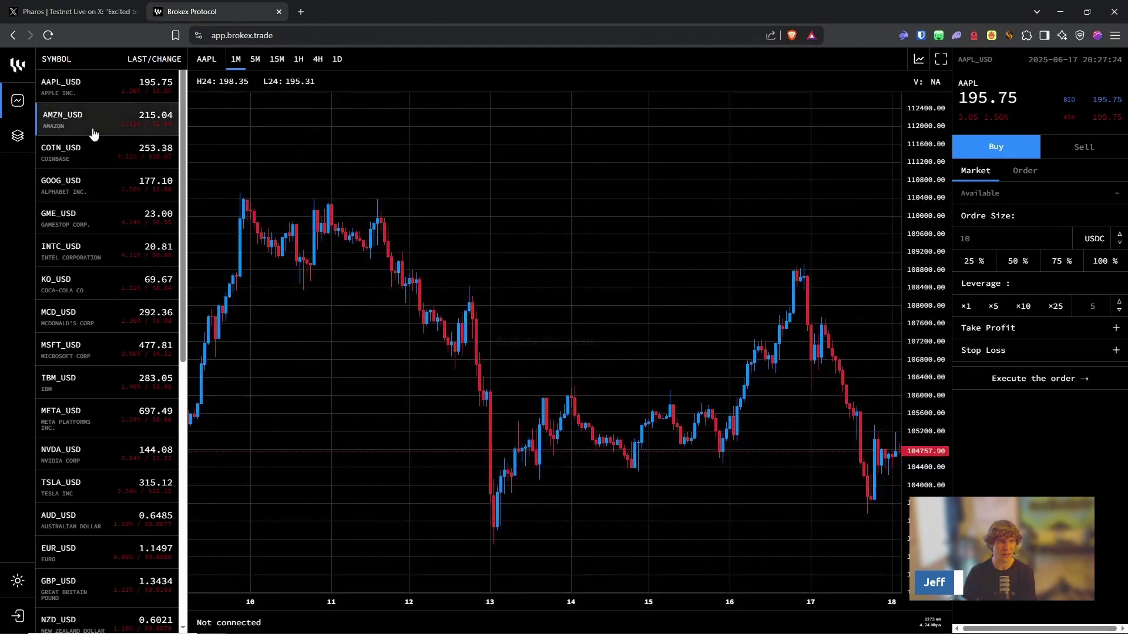
left_click(106, 115)
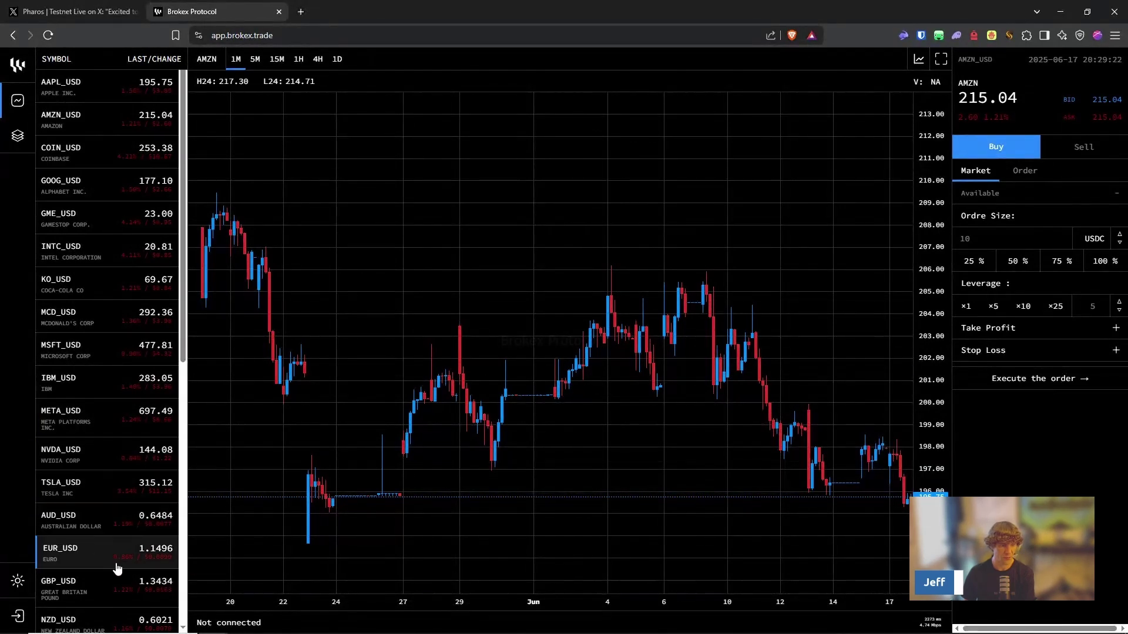
left_click(115, 592)
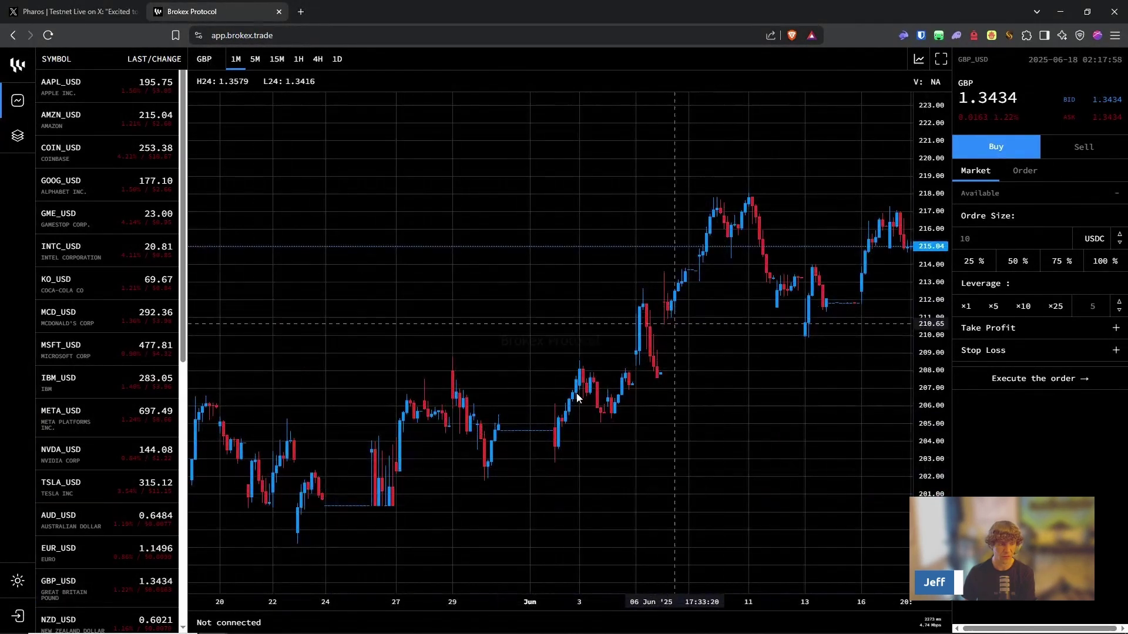
left_click(73, 552)
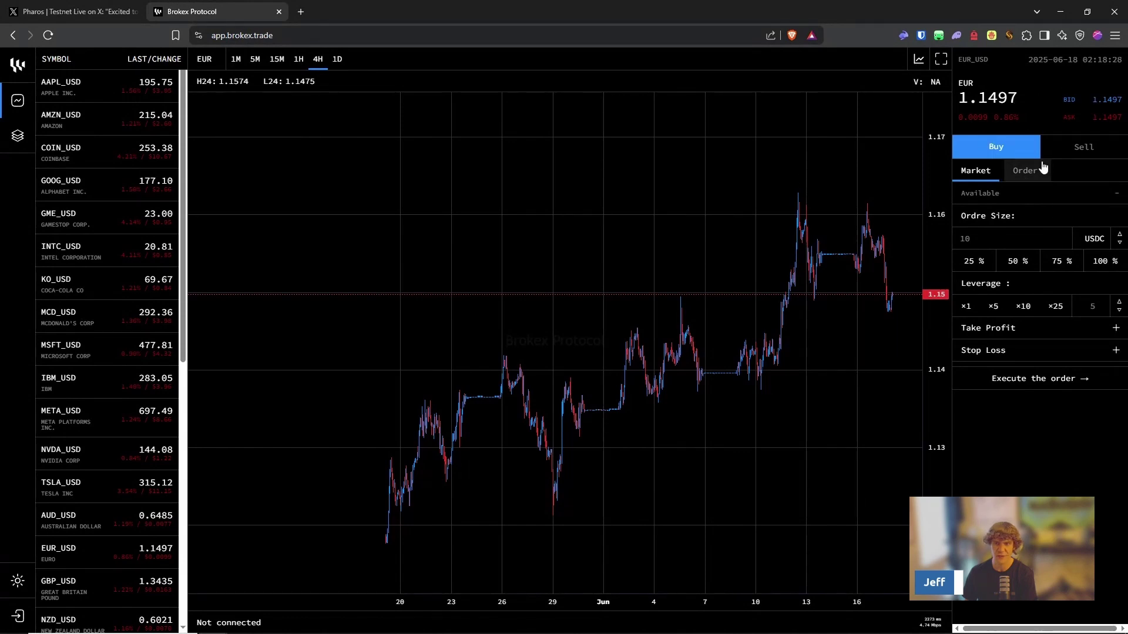
left_click(9, 138)
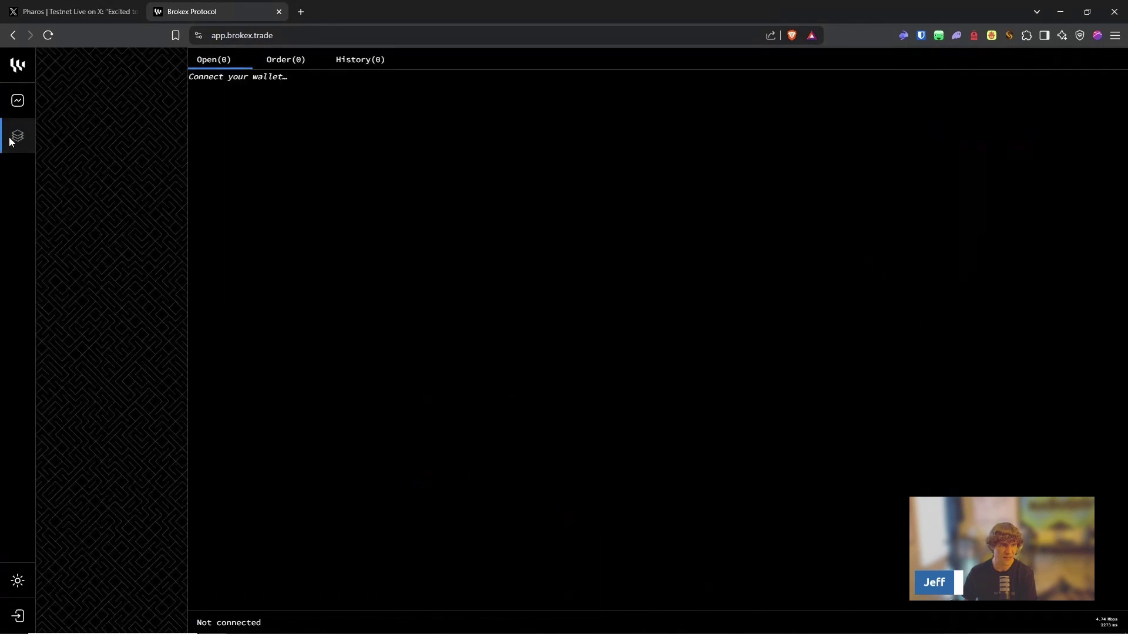
Step: Connect MetaMask from the bottom-left menu so EUR_USD shows 20000.00 USDT available
left_click(17, 103)
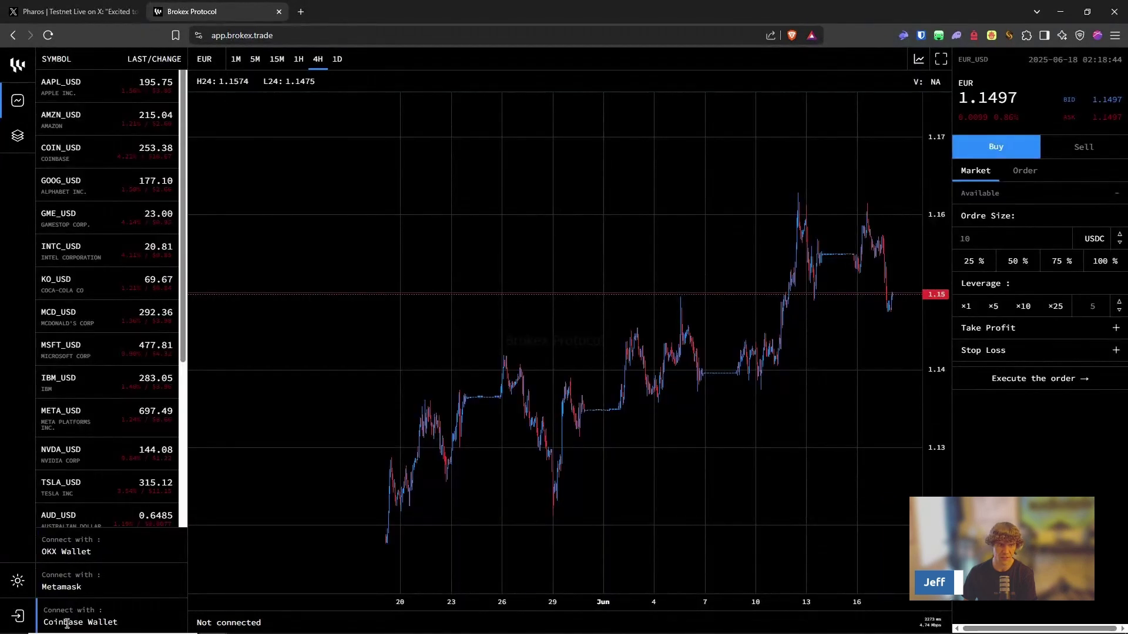
left_click(93, 587)
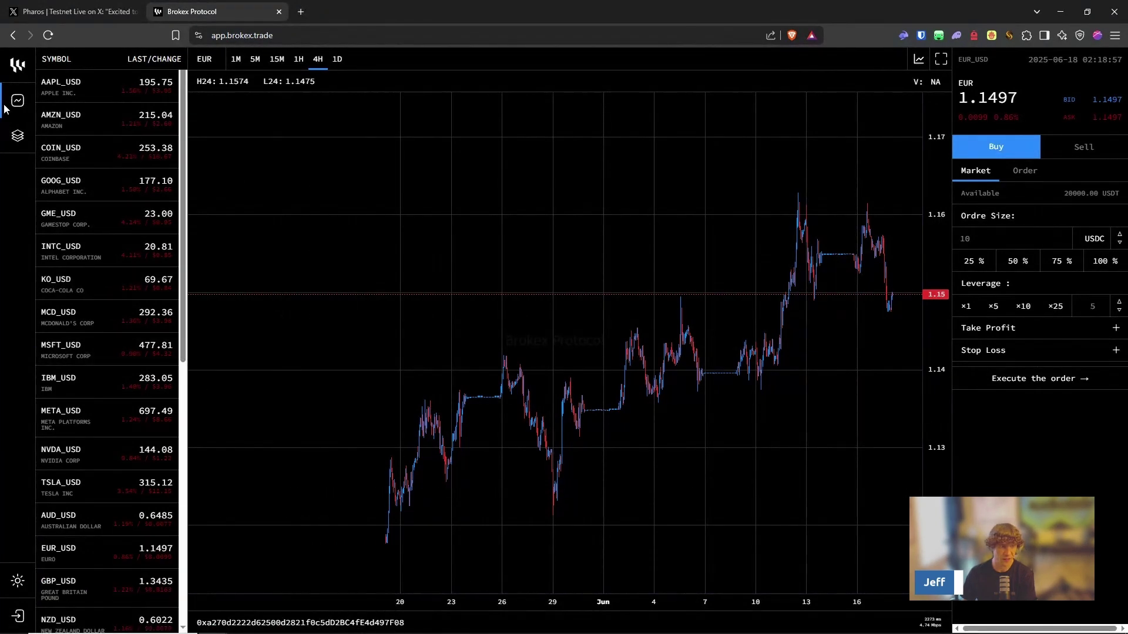
left_click(18, 135)
left_click(18, 100)
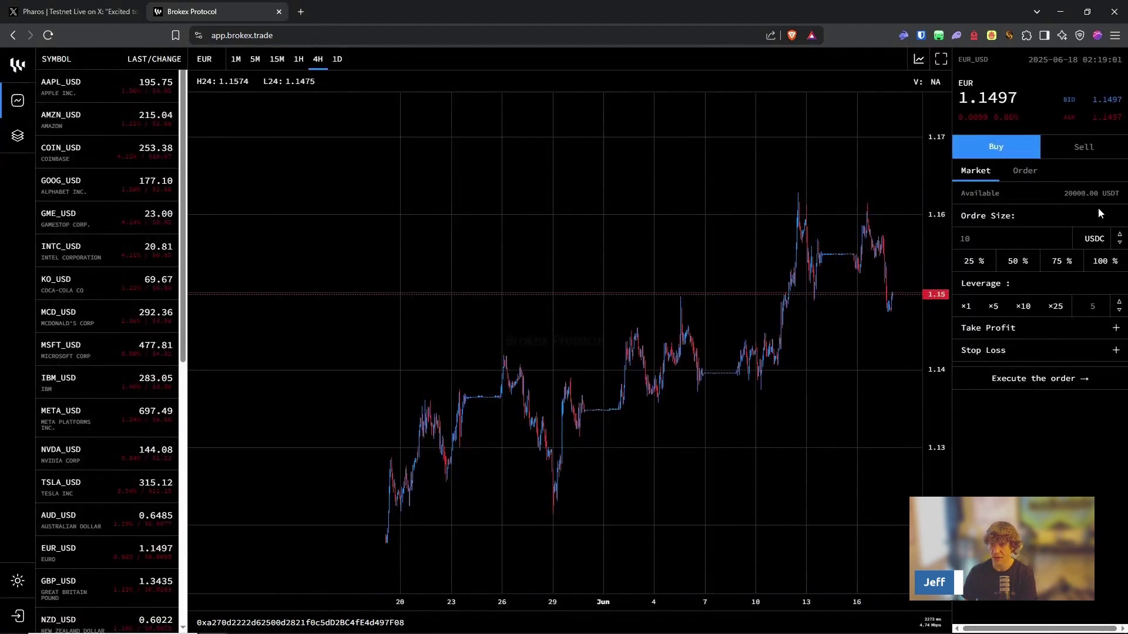
Step: Try a limit-order price on the EUR_USD ticket, then revert to a Market order
left_click(1023, 173)
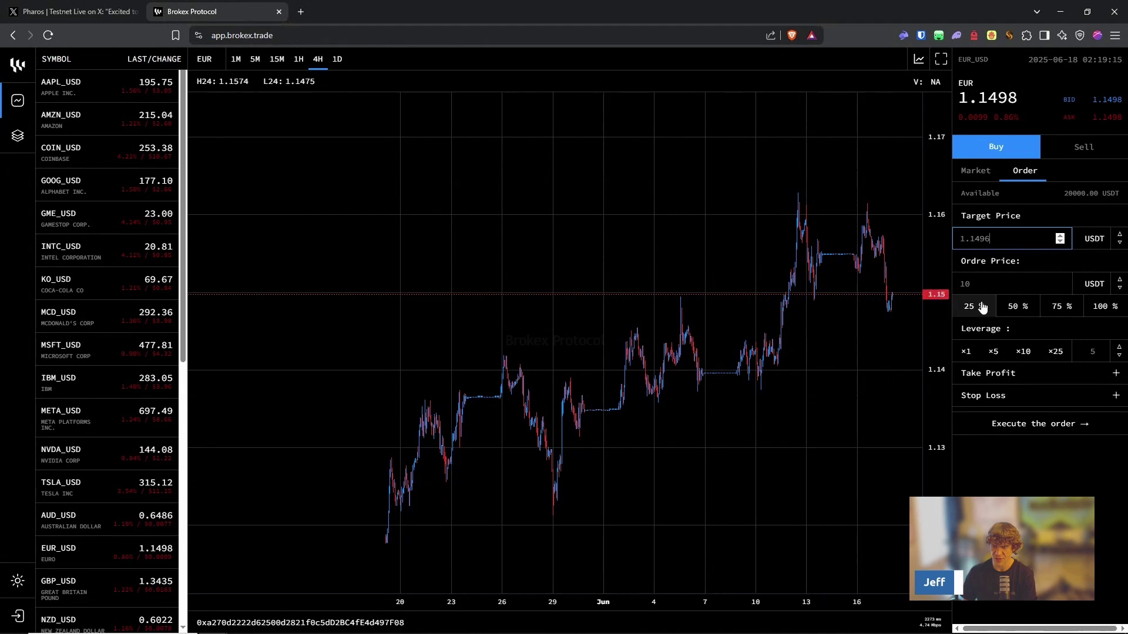
left_click(1014, 285)
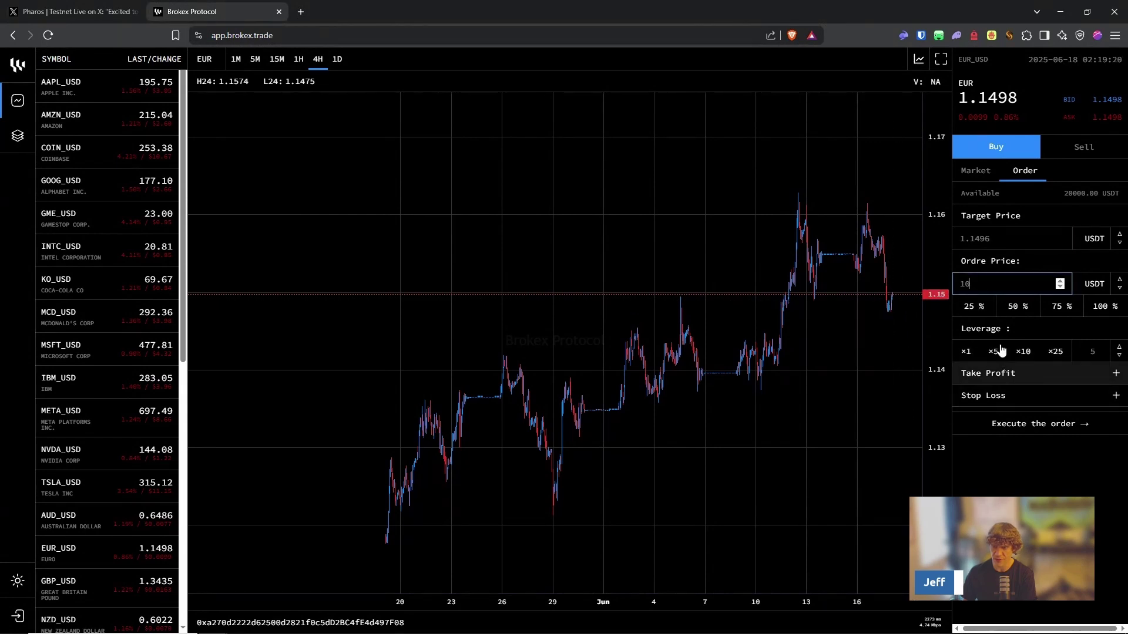
left_click(979, 179)
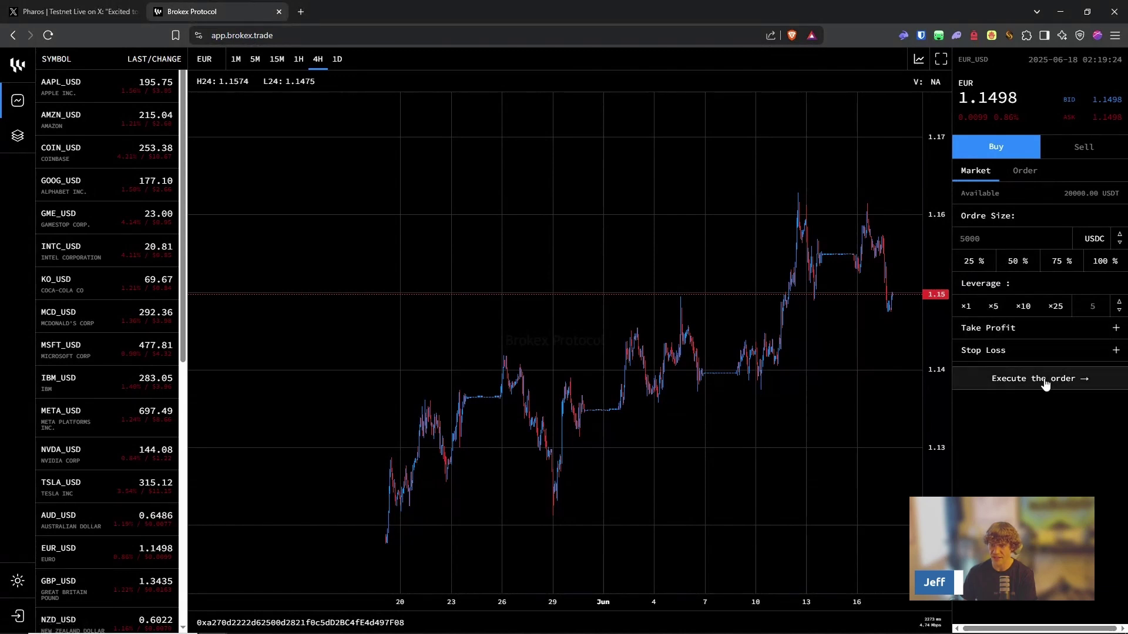
Step: Set the EUR_USD buy order size to 2000 USDC and execute it
left_click(1007, 261)
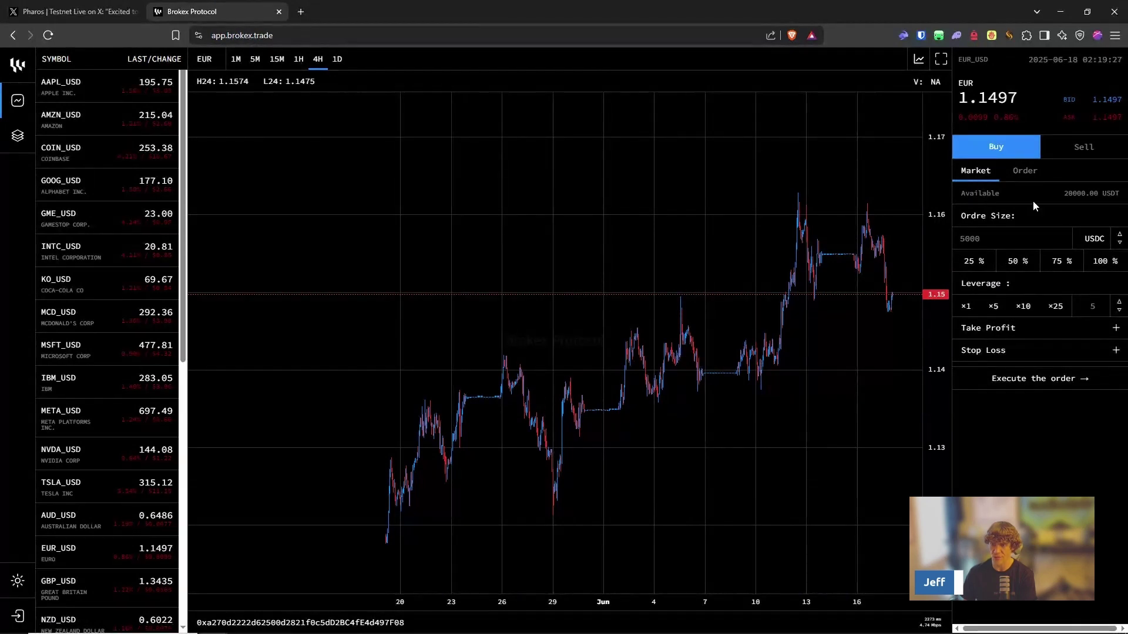
key("ctrl+plus")
key("ctrl+plus")
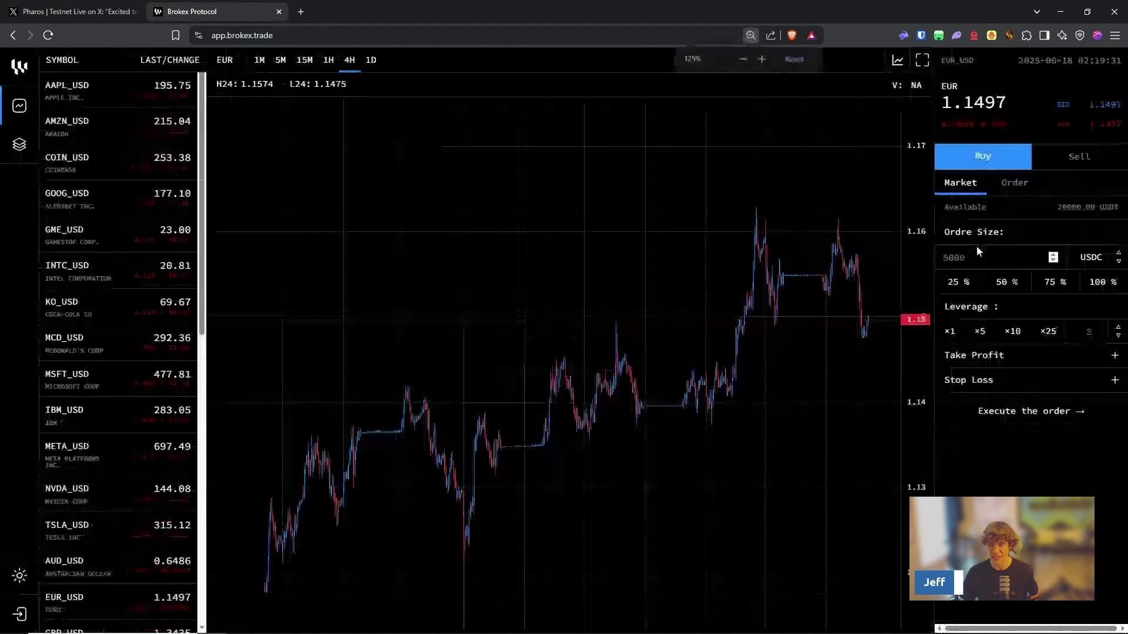
left_click(920, 332)
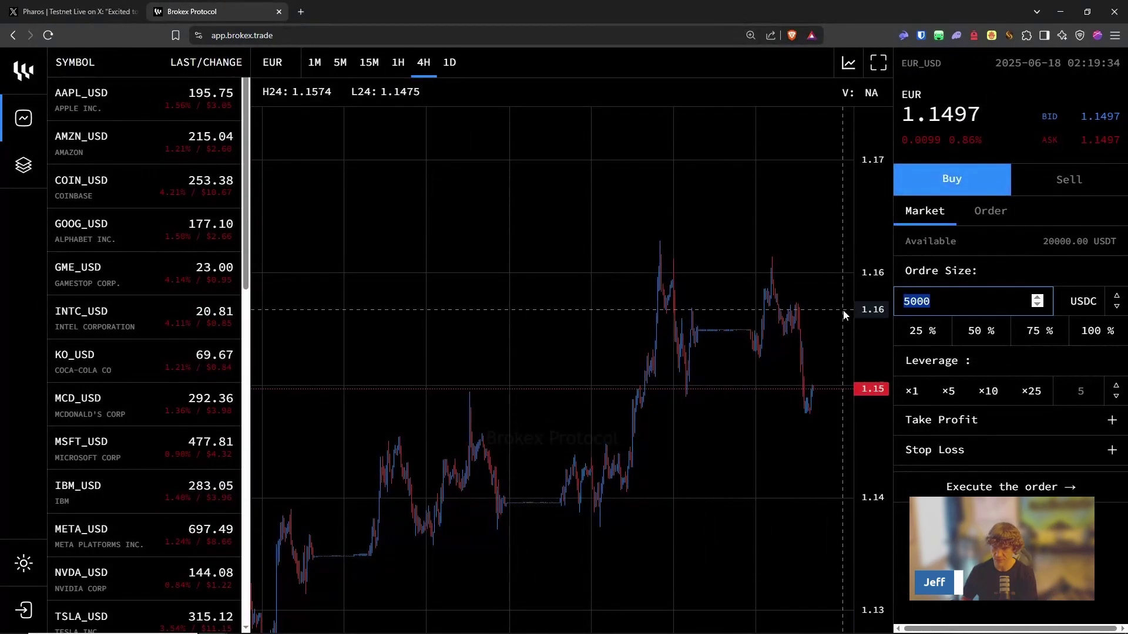
left_click(968, 373)
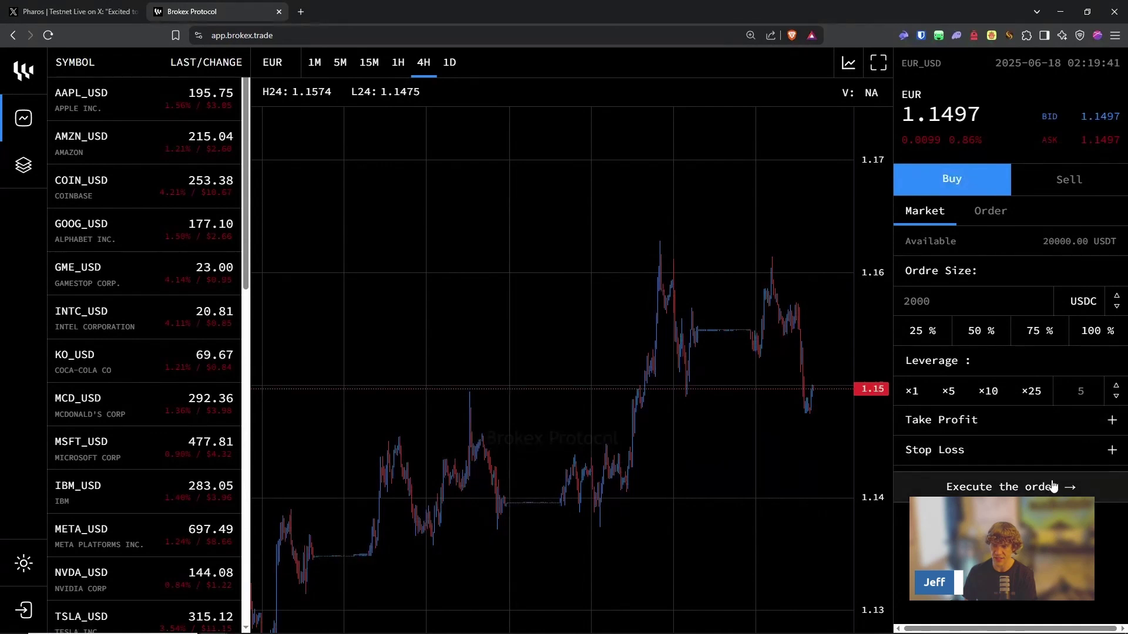
left_click(1053, 487)
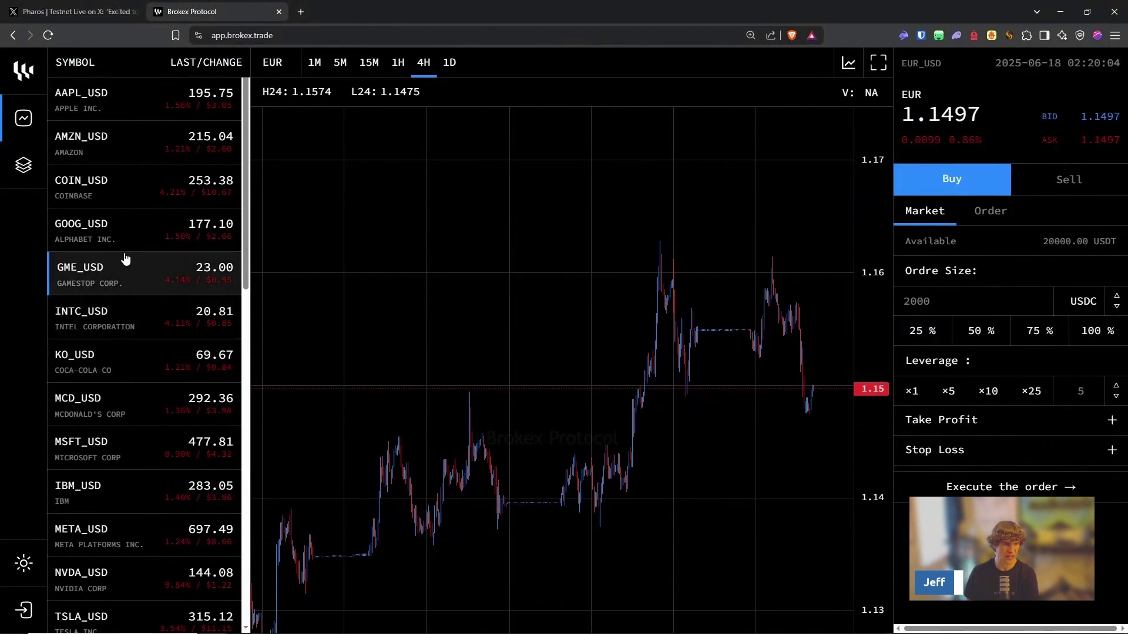
Step: Switch to the GME_USD market, checking the 1H then 4H candles
left_click(124, 276)
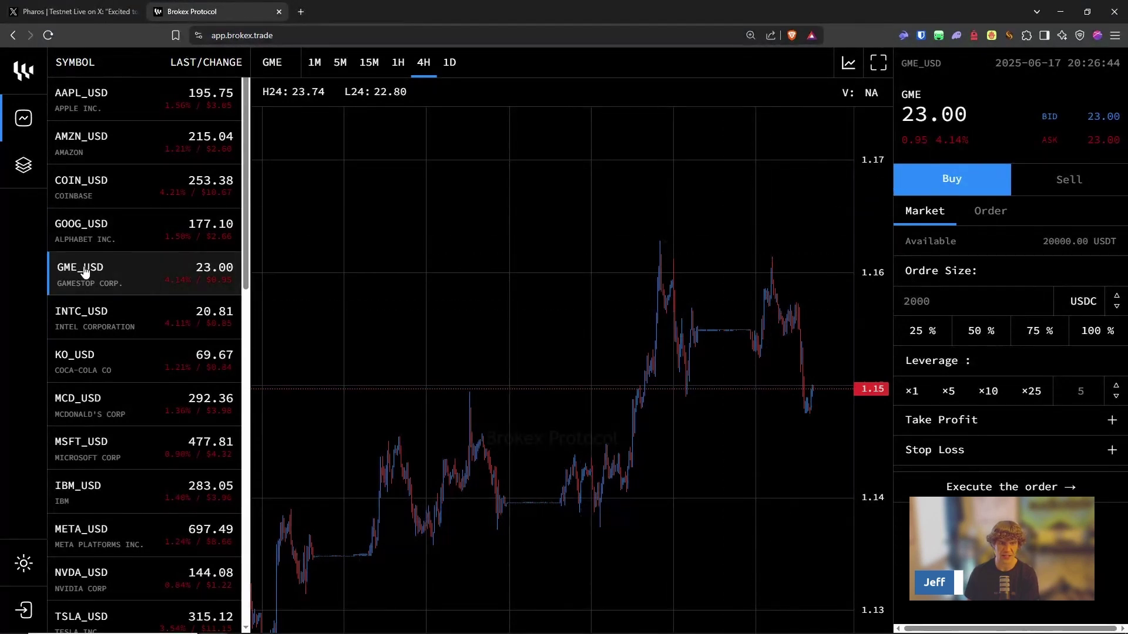
left_click(397, 62)
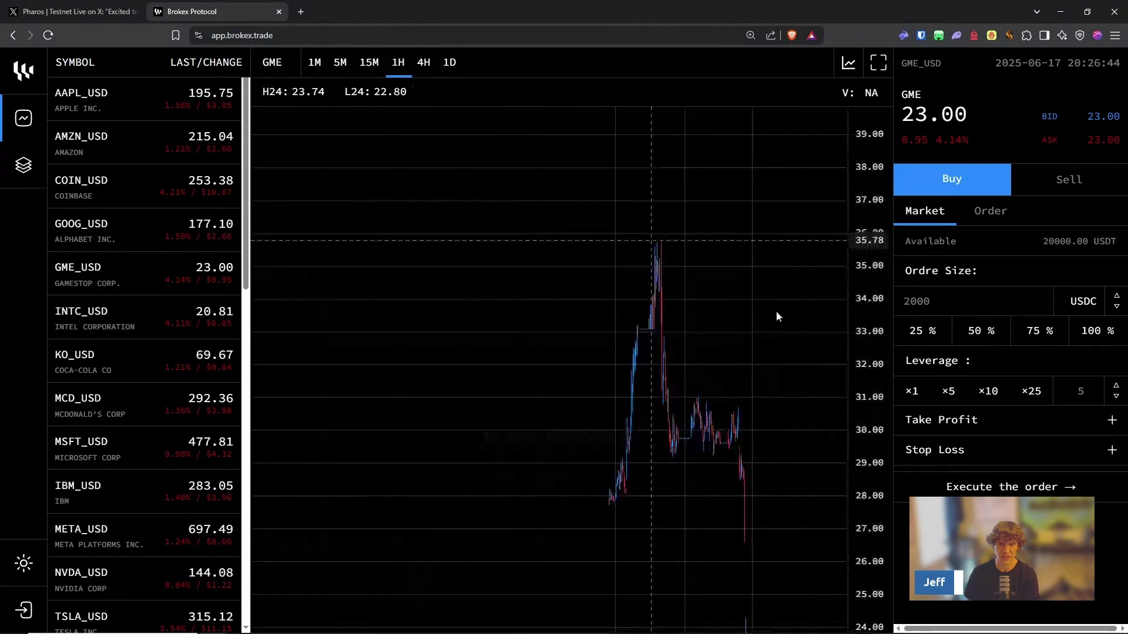
left_click(418, 64)
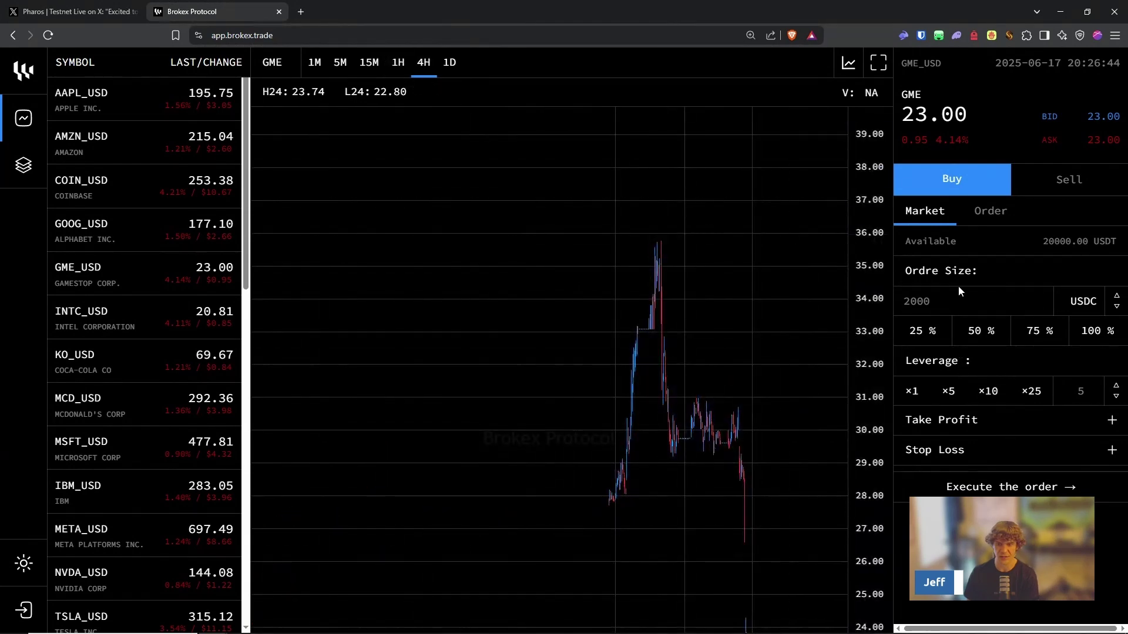
Step: Submit a GME sell order of 10000 at ×10 leverage and dismiss the invalid-hash error
left_click(1078, 181)
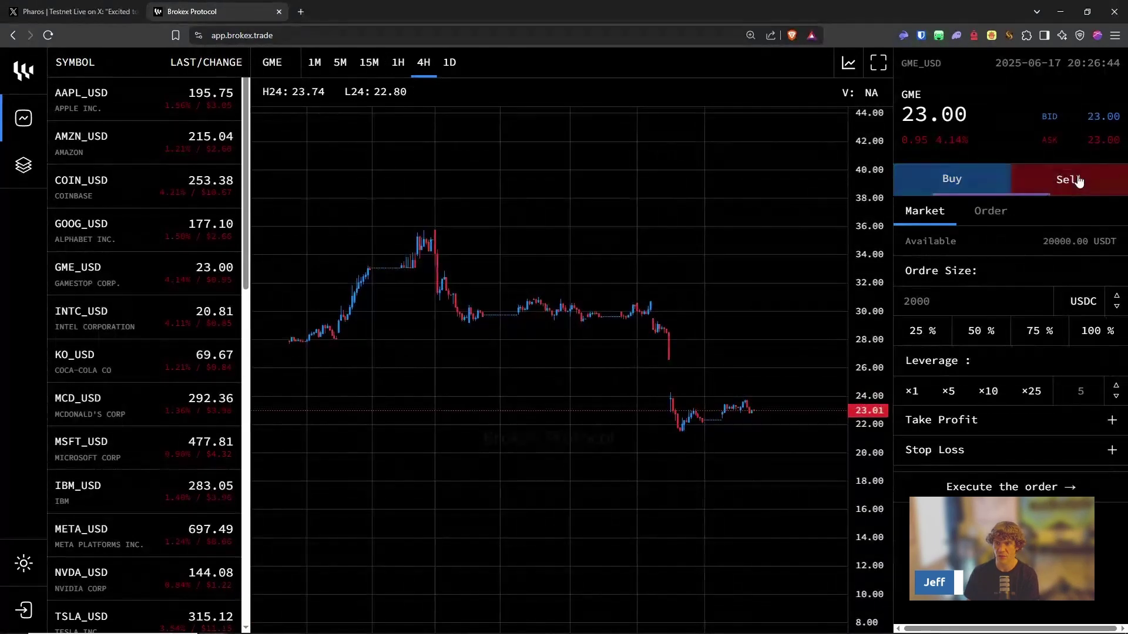
left_click(982, 329)
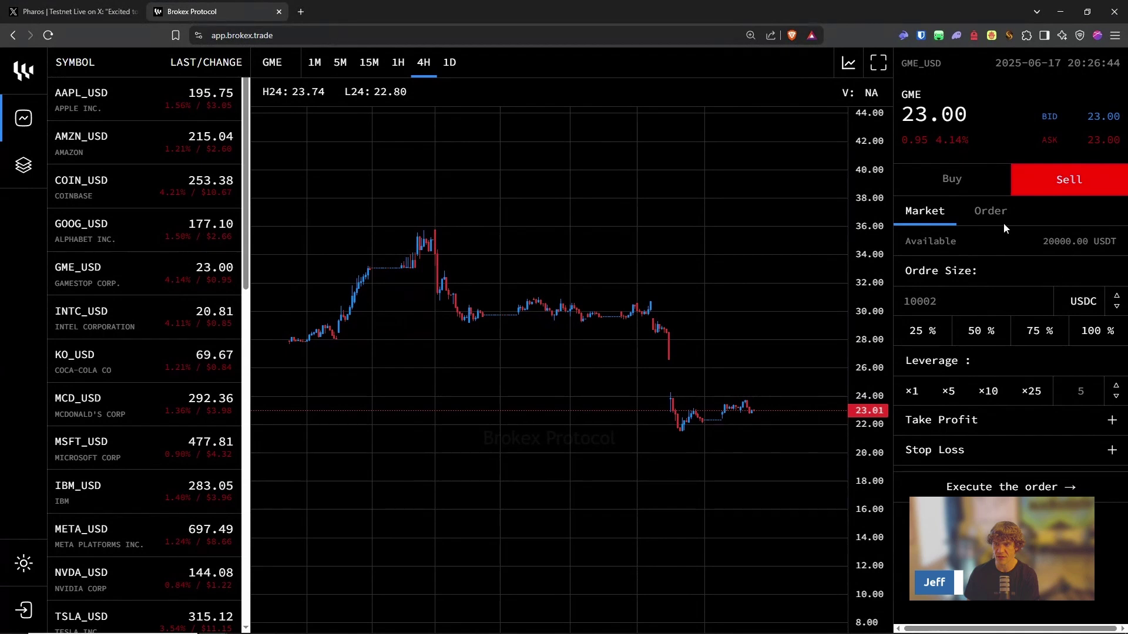
left_click(1119, 297)
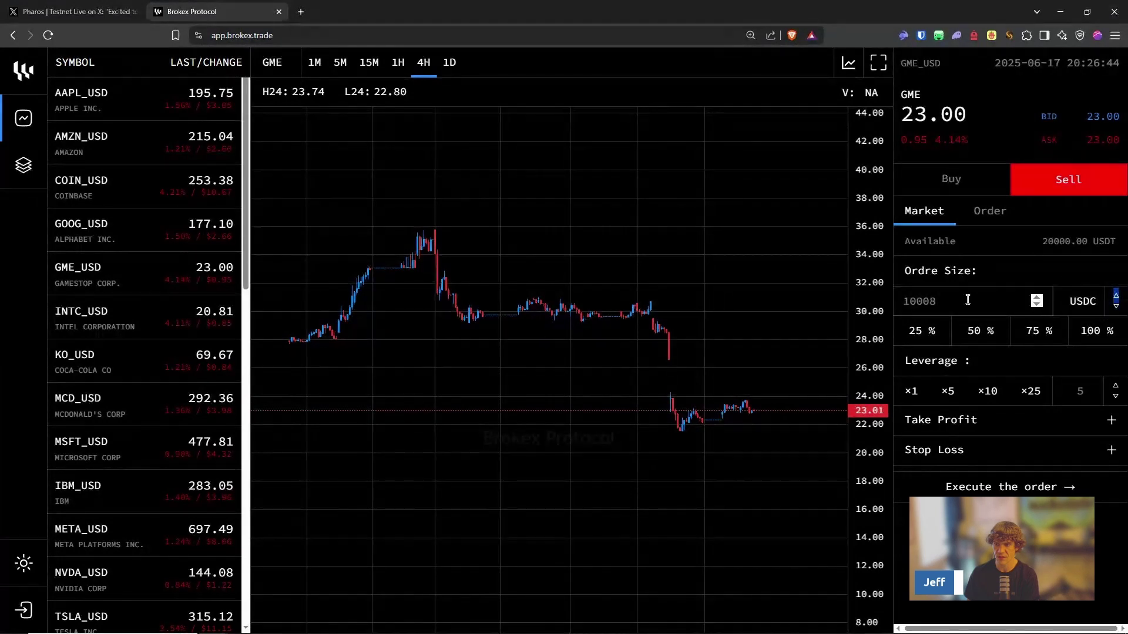
left_click(978, 330)
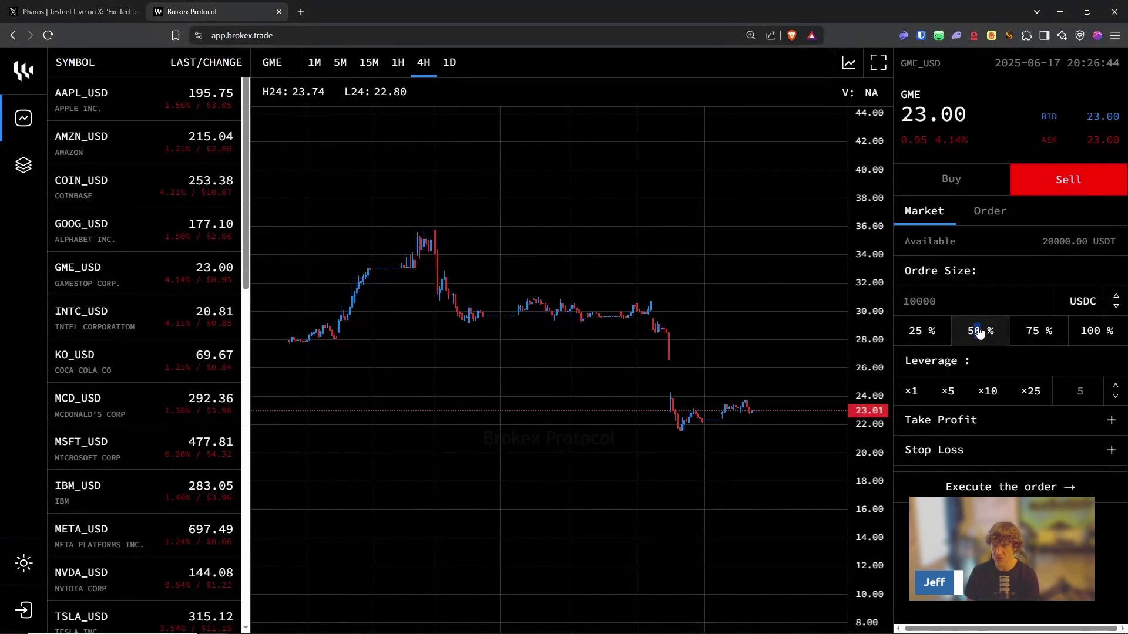
left_click(987, 391)
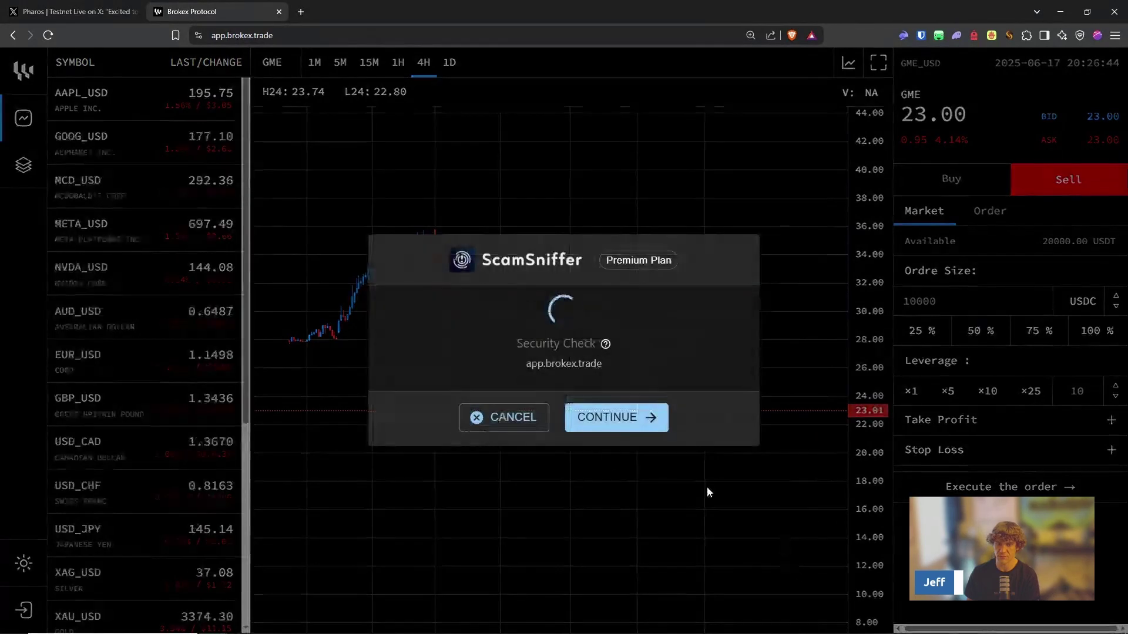
left_click(517, 442)
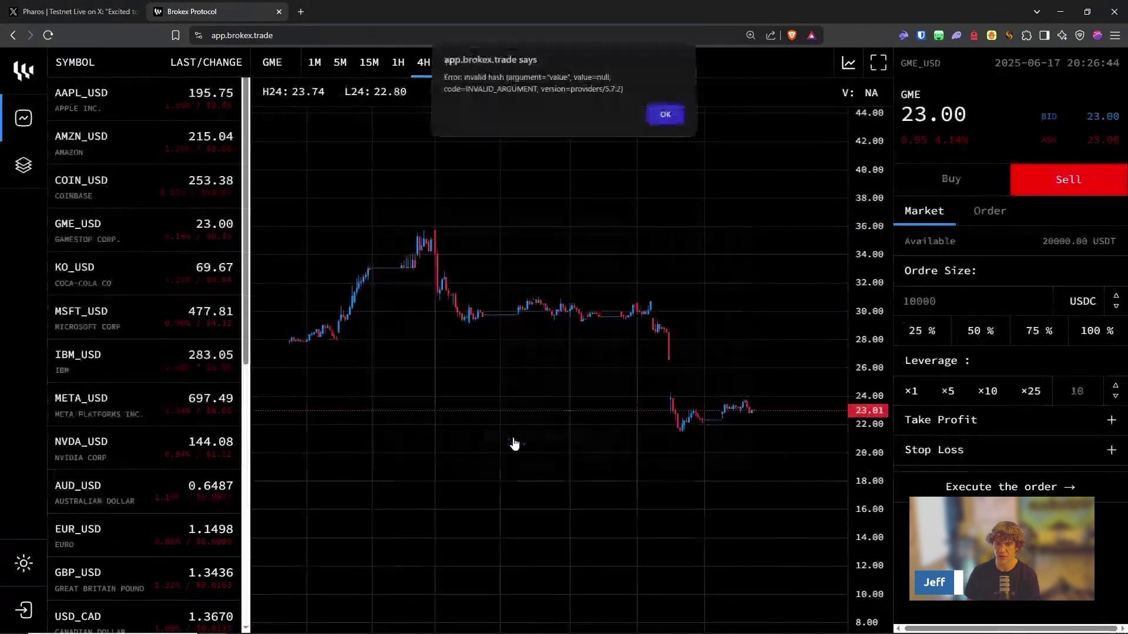
left_click(648, 120)
Step: Switch the GME ticket to Buy, execute it, and sign in the wallet
left_click(951, 178)
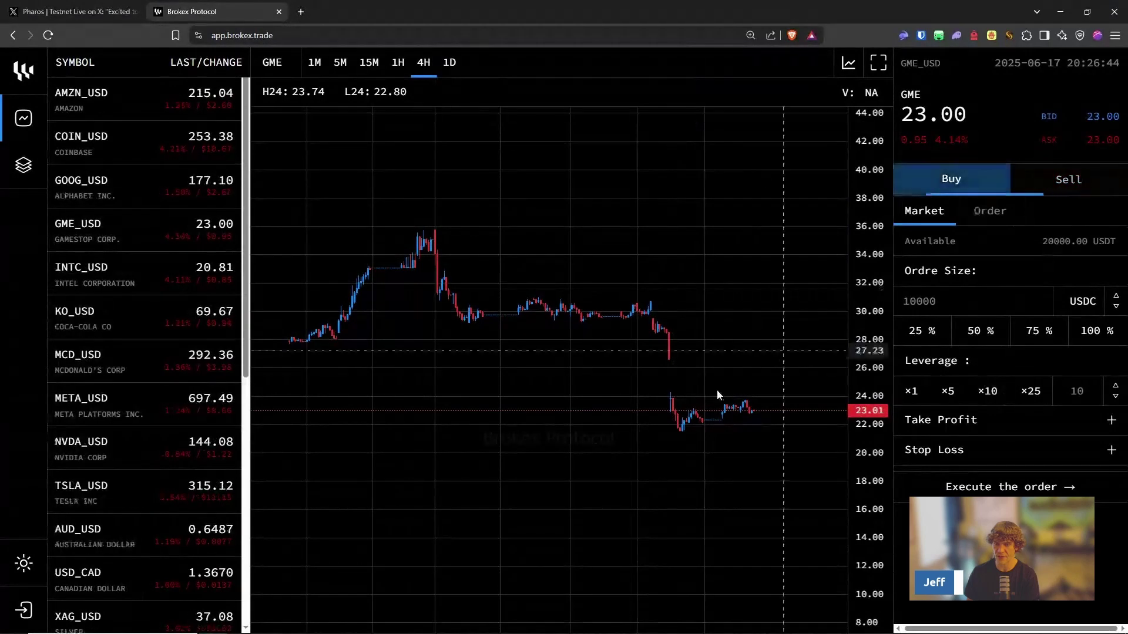
left_click(1028, 488)
left_click(1081, 433)
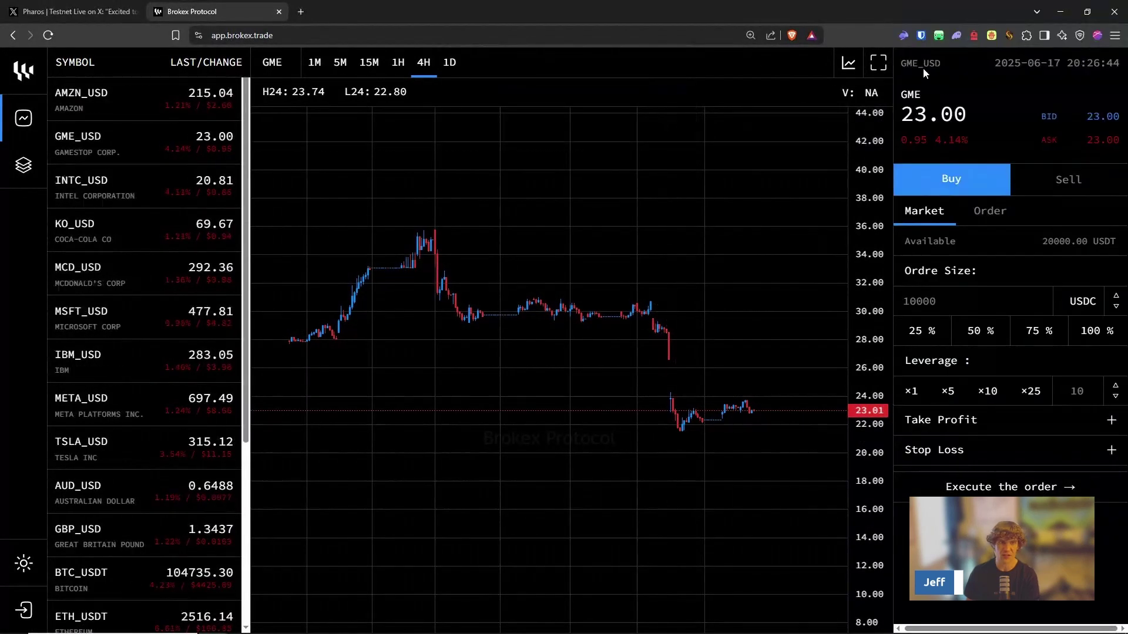
left_click(24, 165)
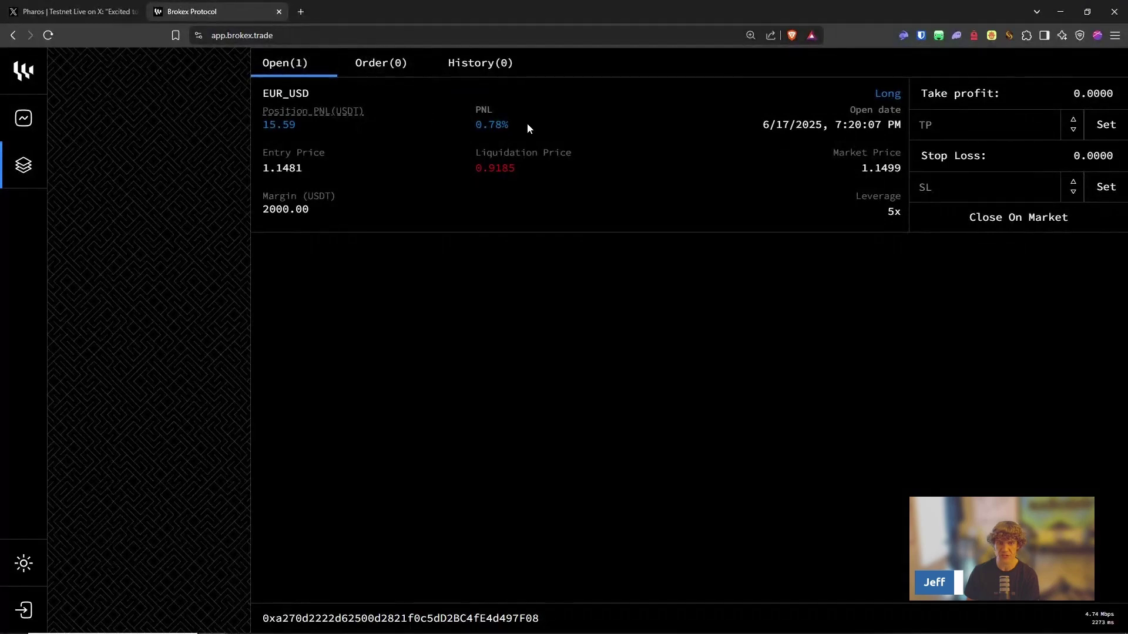
left_click(381, 63)
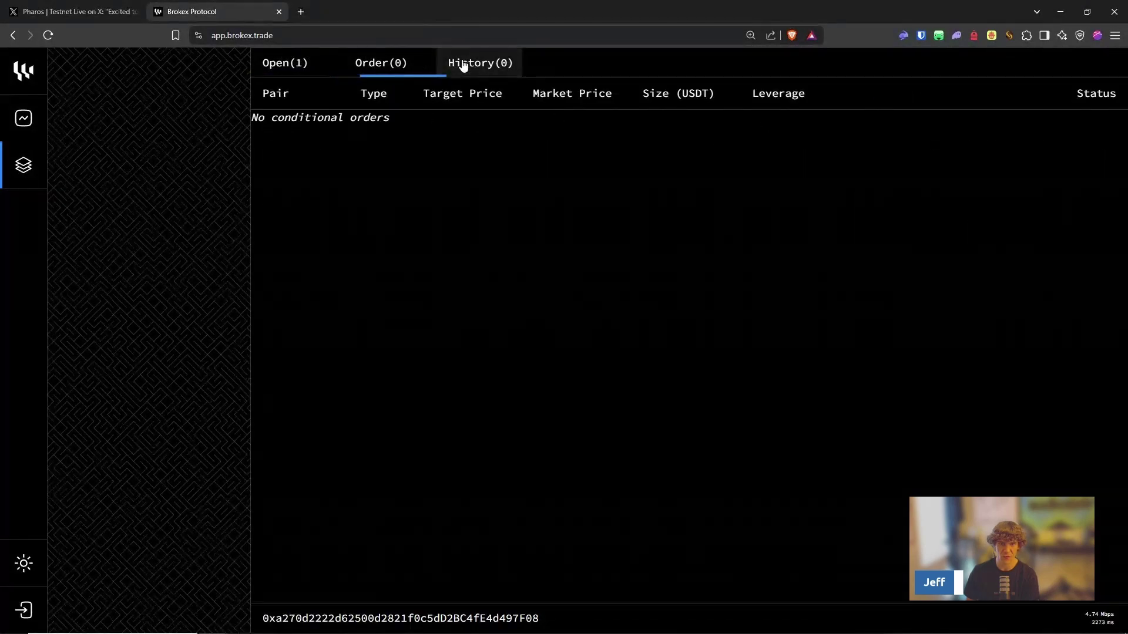
left_click(480, 63)
left_click(285, 63)
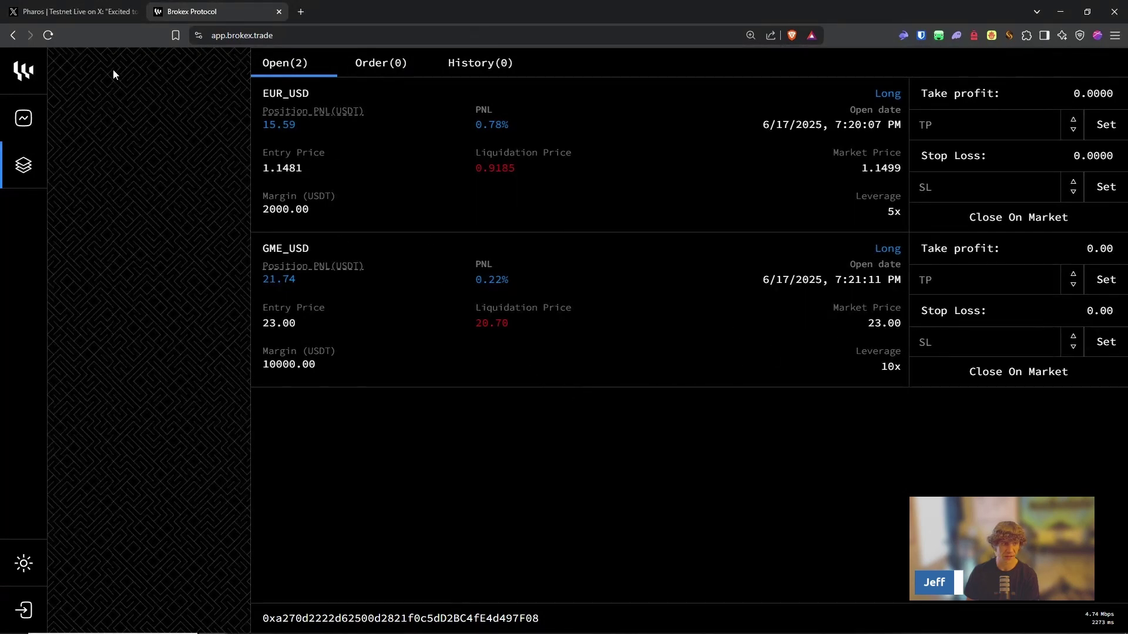
left_click(24, 117)
scroll(136, 269, "down", 7)
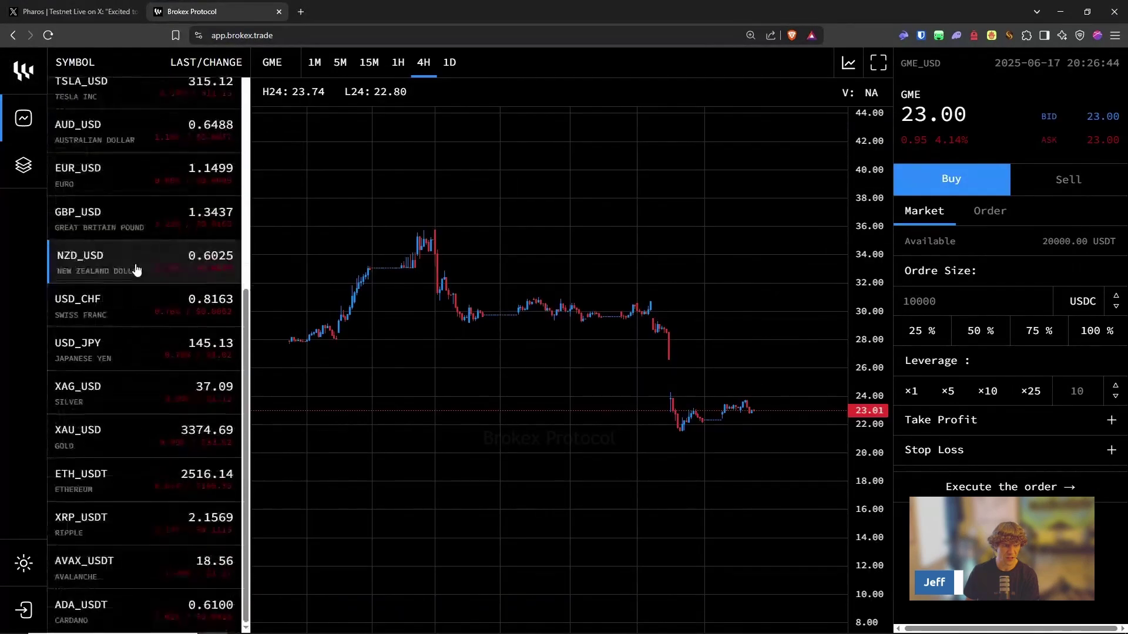
Step: Scroll the symbol list to BTC_USDT and show it on 1D daily candles
scroll(131, 464, "down", 3)
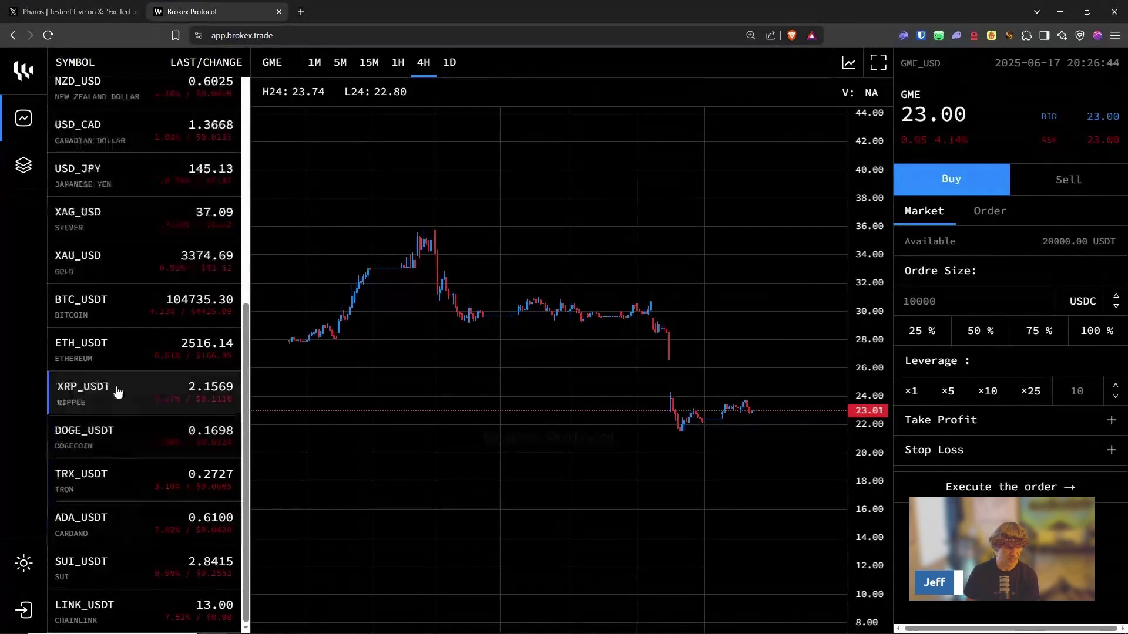
left_click(118, 302)
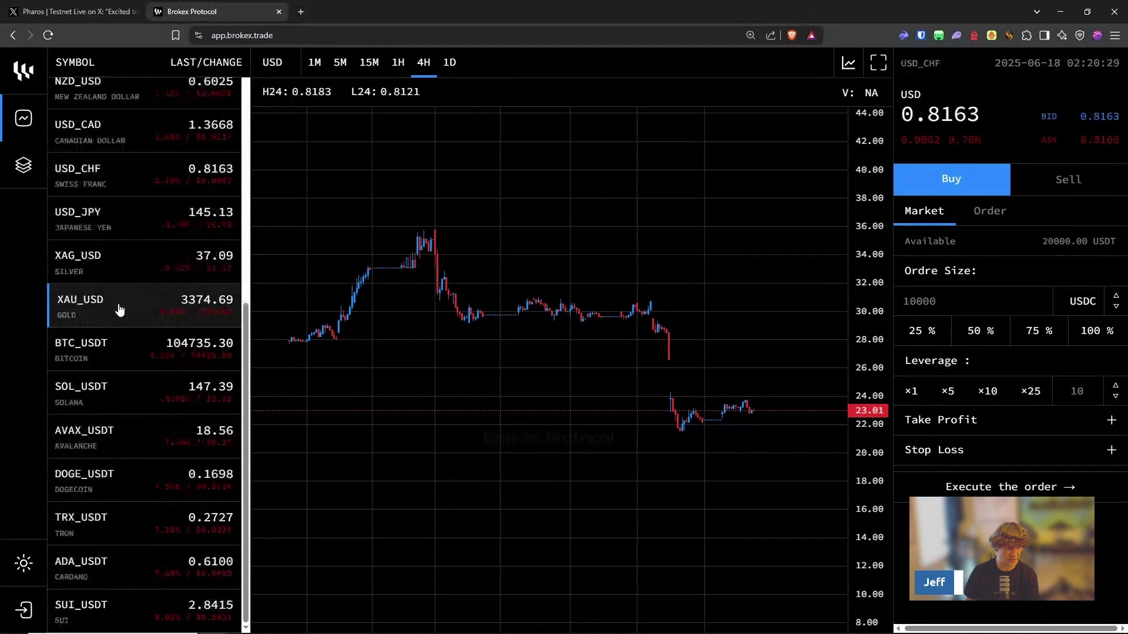
left_click(109, 349)
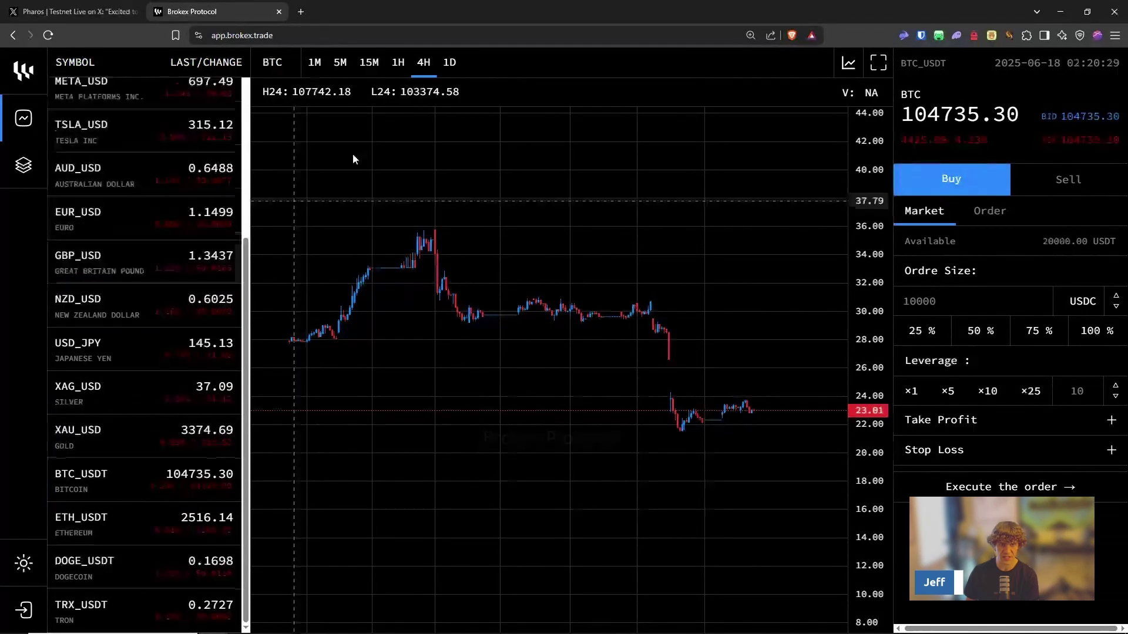
left_click(397, 63)
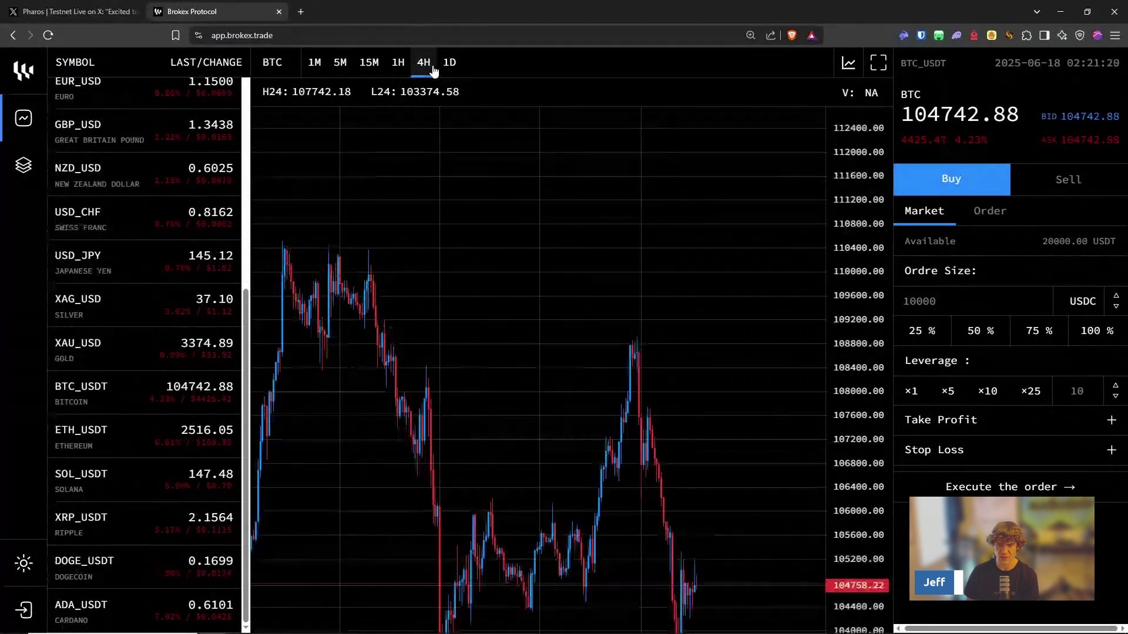
left_click(454, 68)
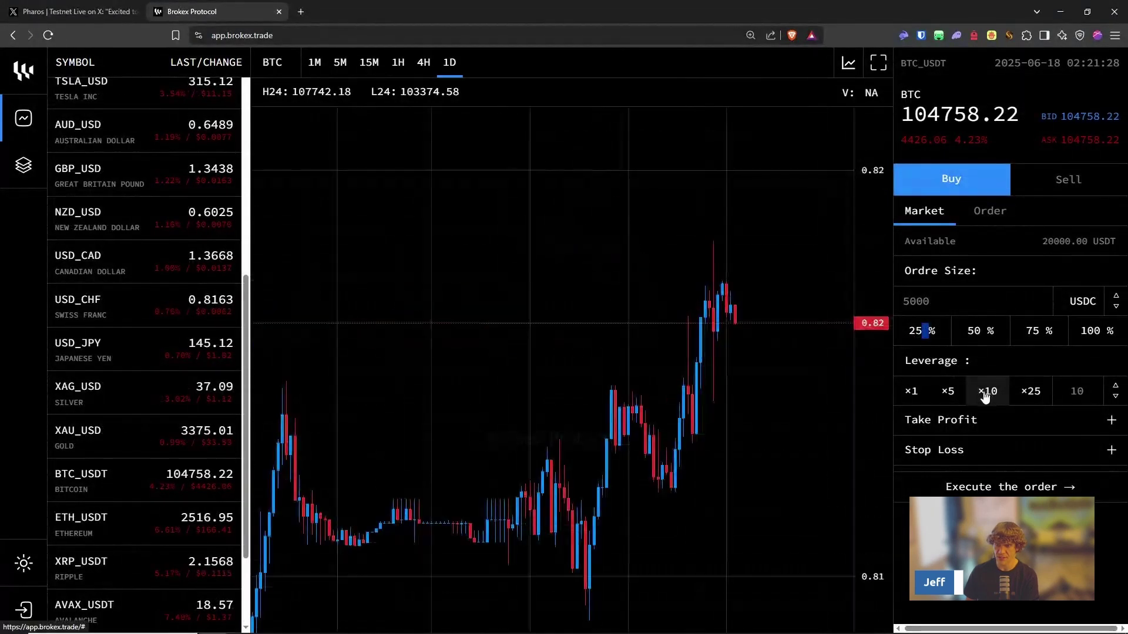
Step: Set BTC_USDT leverage to ×5, execute, pass ScamSniffer, sign and confirm in Rabby, then view positions
left_click(947, 391)
left_click(1005, 486)
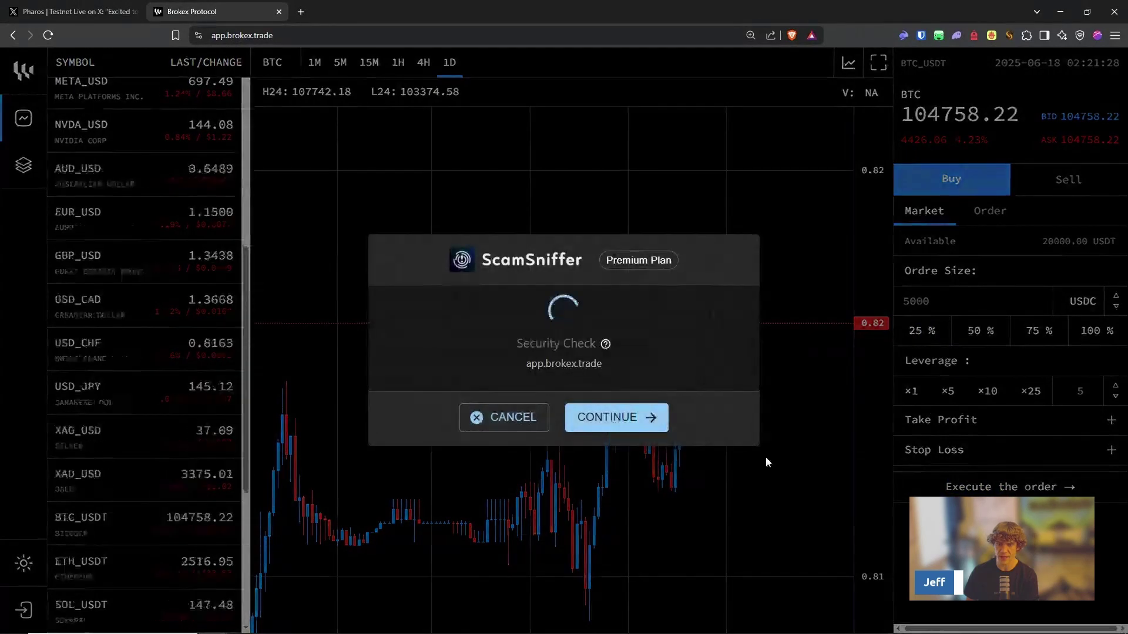
left_click(650, 443)
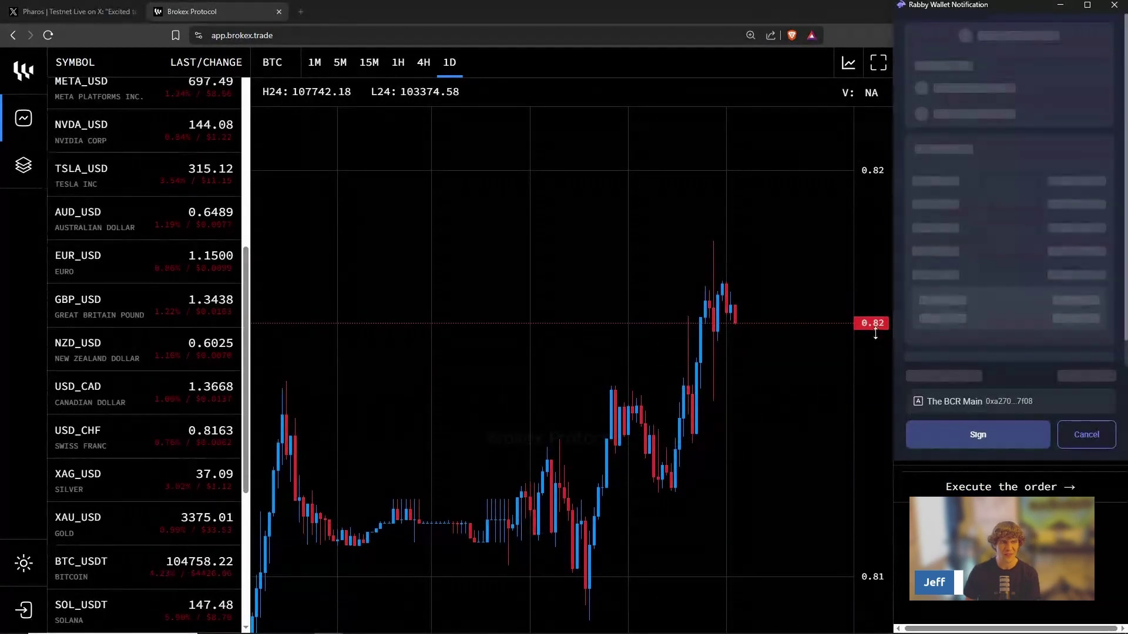
left_click(971, 424)
left_click(968, 430)
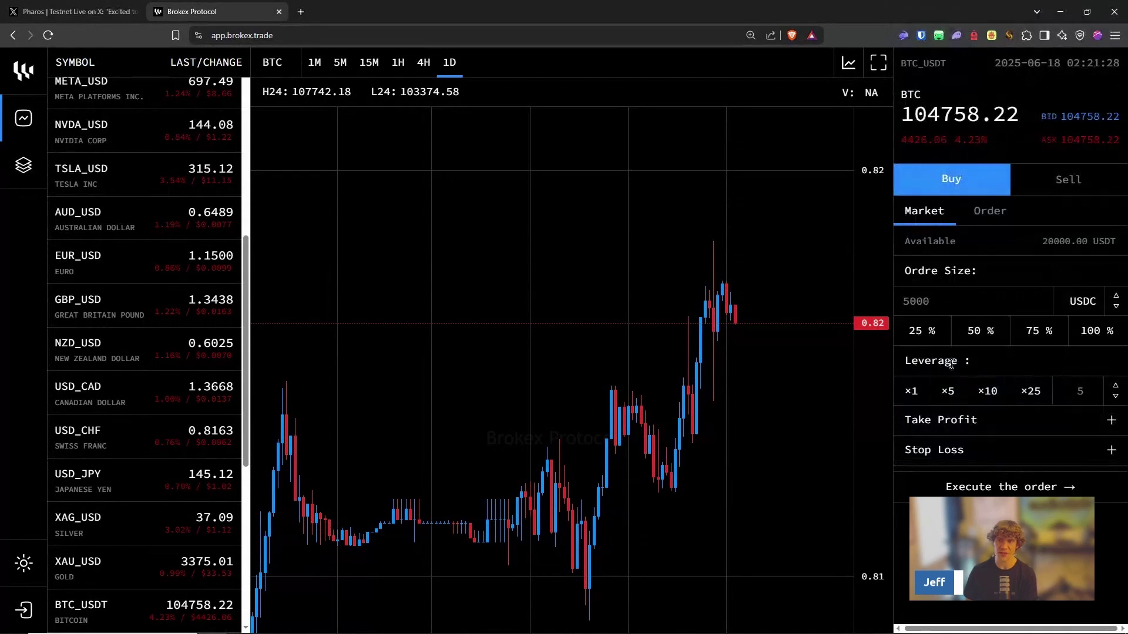
left_click(846, 63)
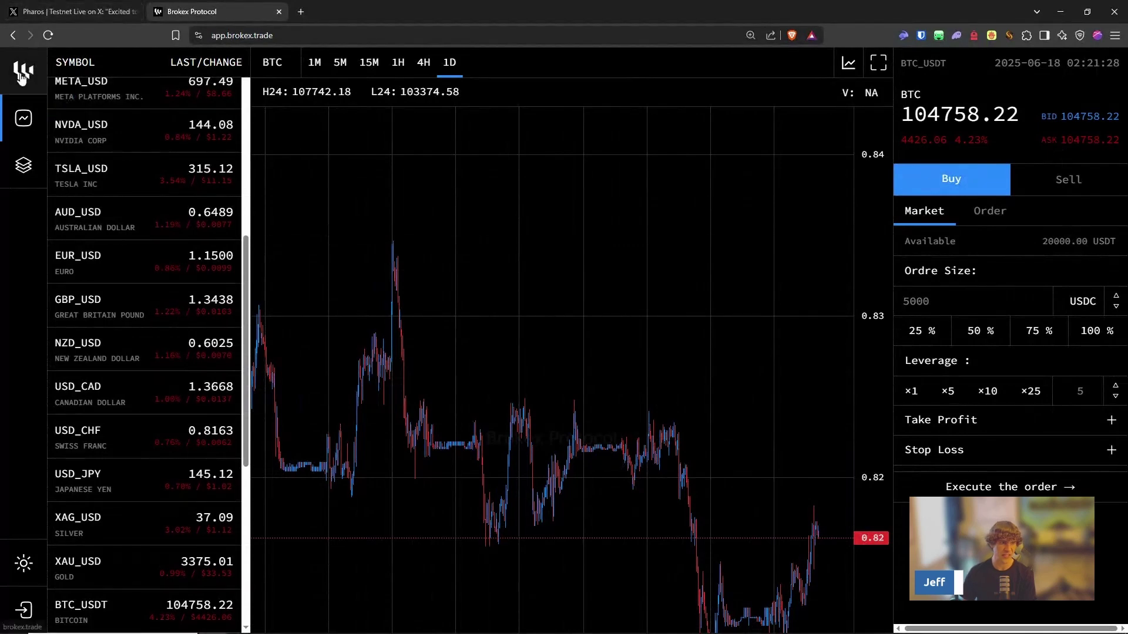
left_click(28, 154)
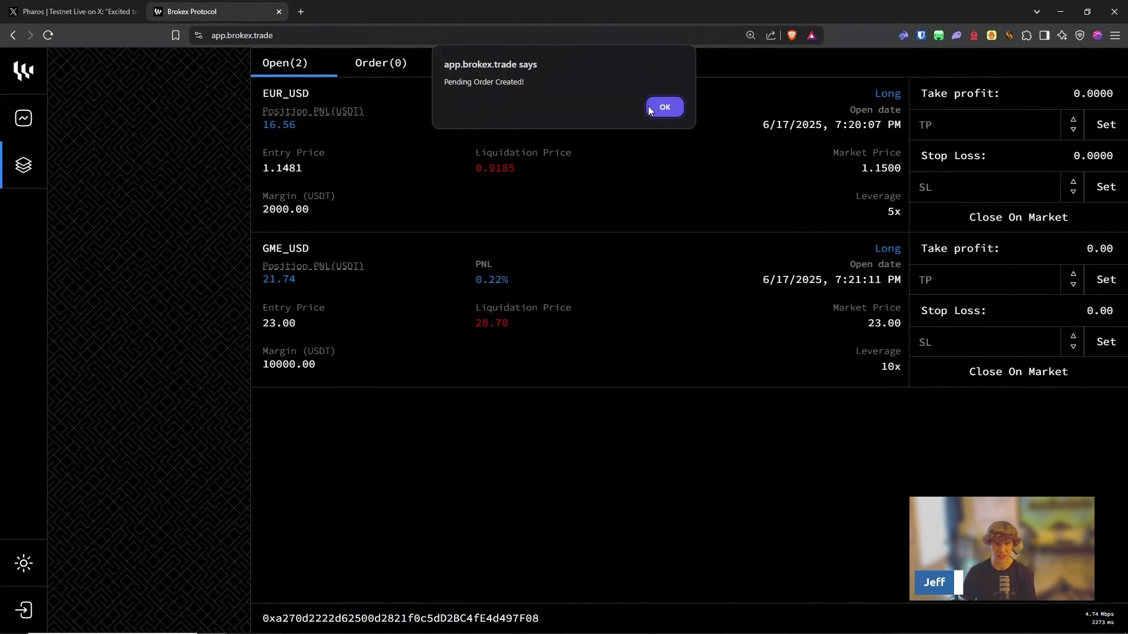
Step: Dismiss the 'Pending Order Created!' notice and check History before returning to Open positions
left_click(667, 107)
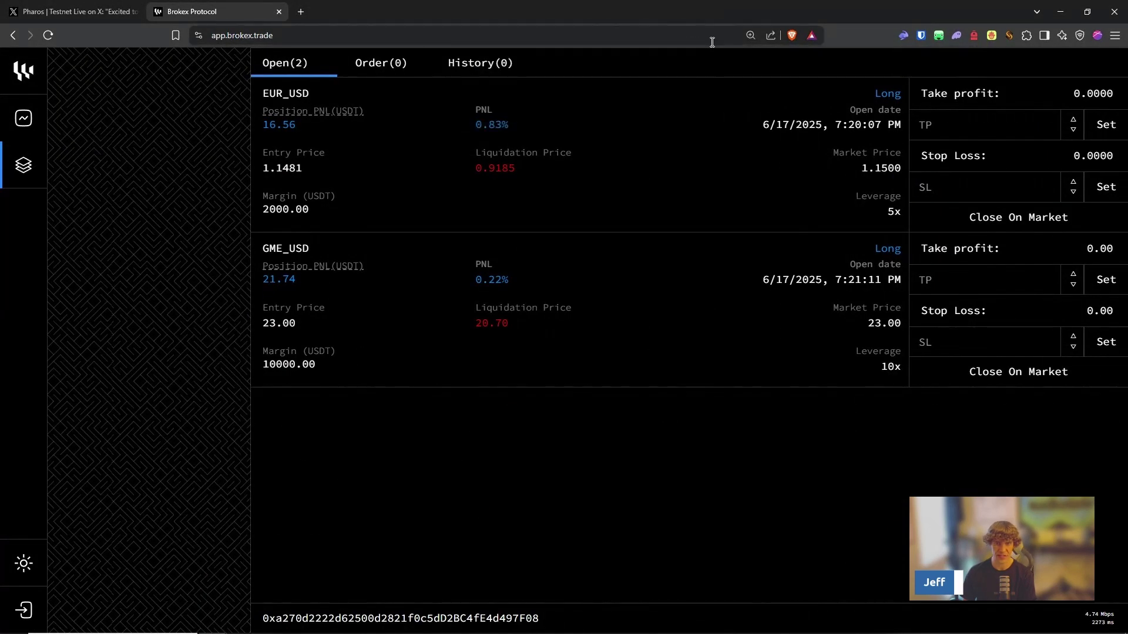
left_click(482, 69)
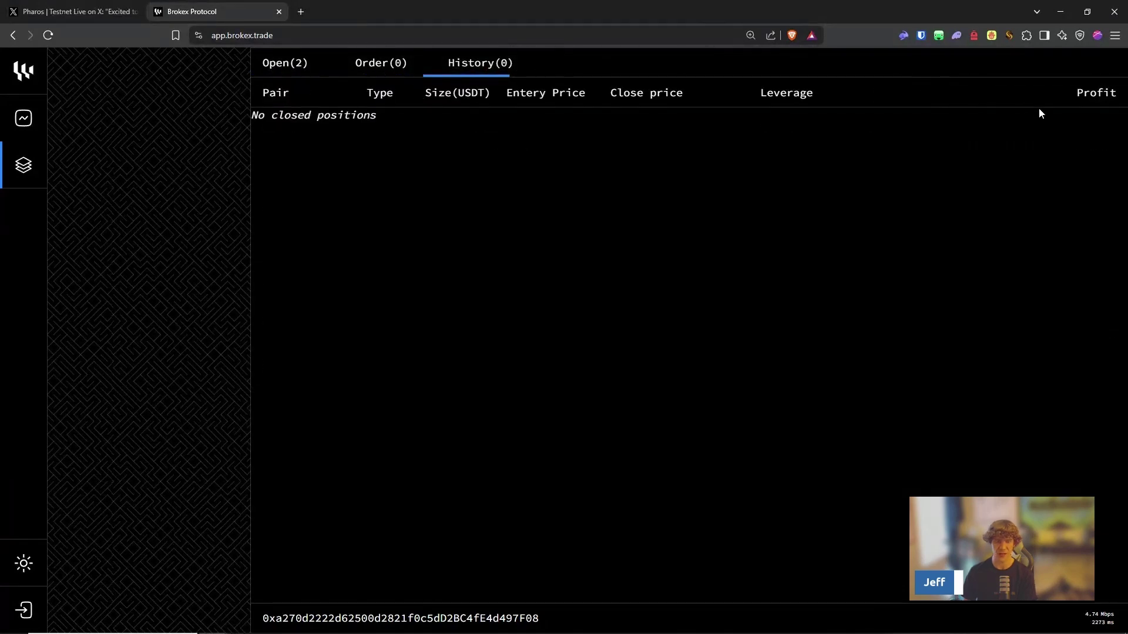
left_click(299, 66)
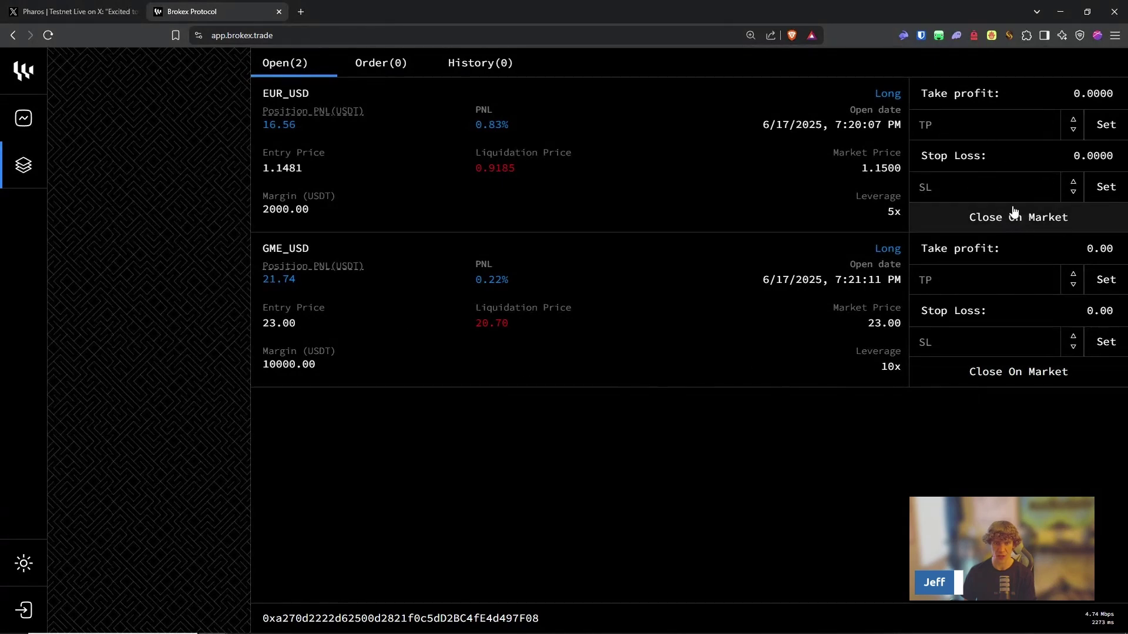
Step: Set a 1.0001 take-profit on EUR_USD, dismiss the invalid-hash error, and return to the chart
left_click(1045, 121)
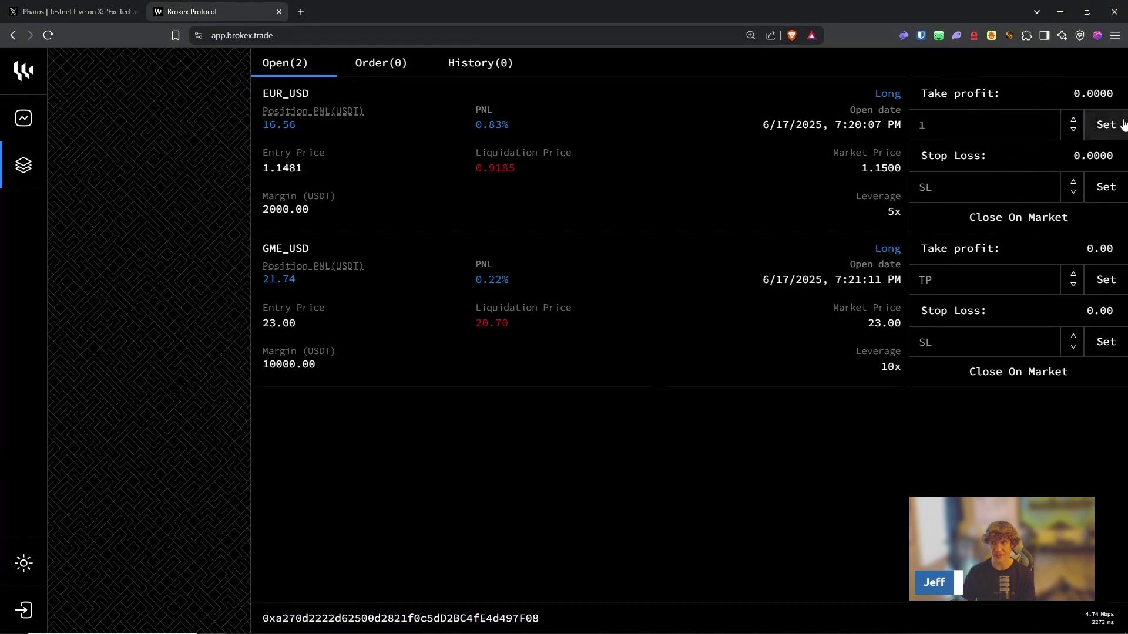
left_click(1074, 121)
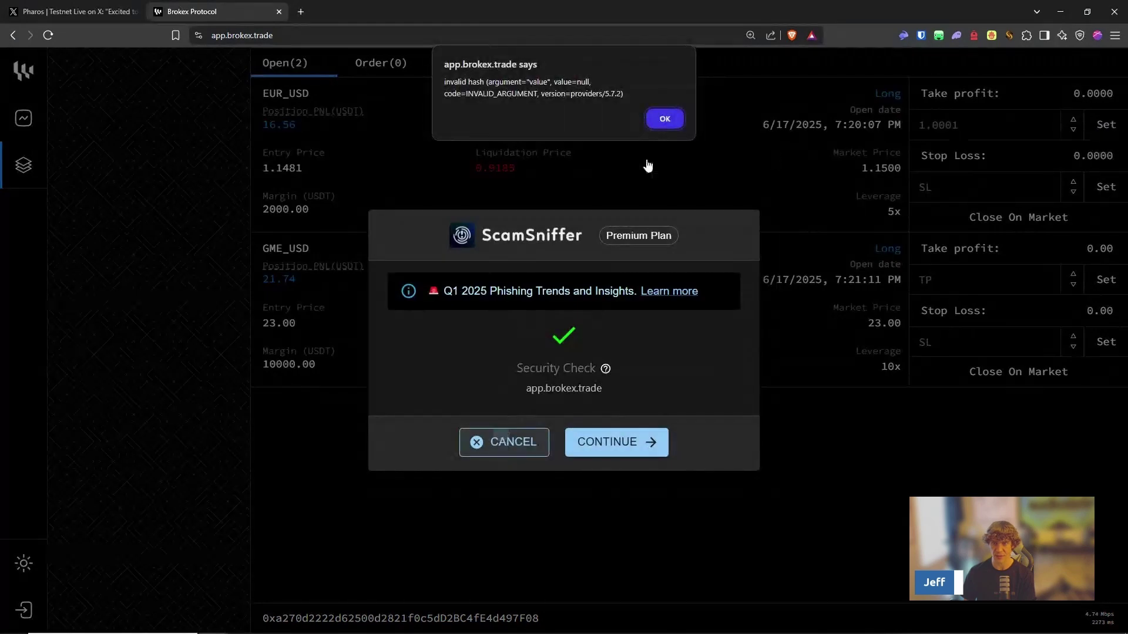
left_click(667, 118)
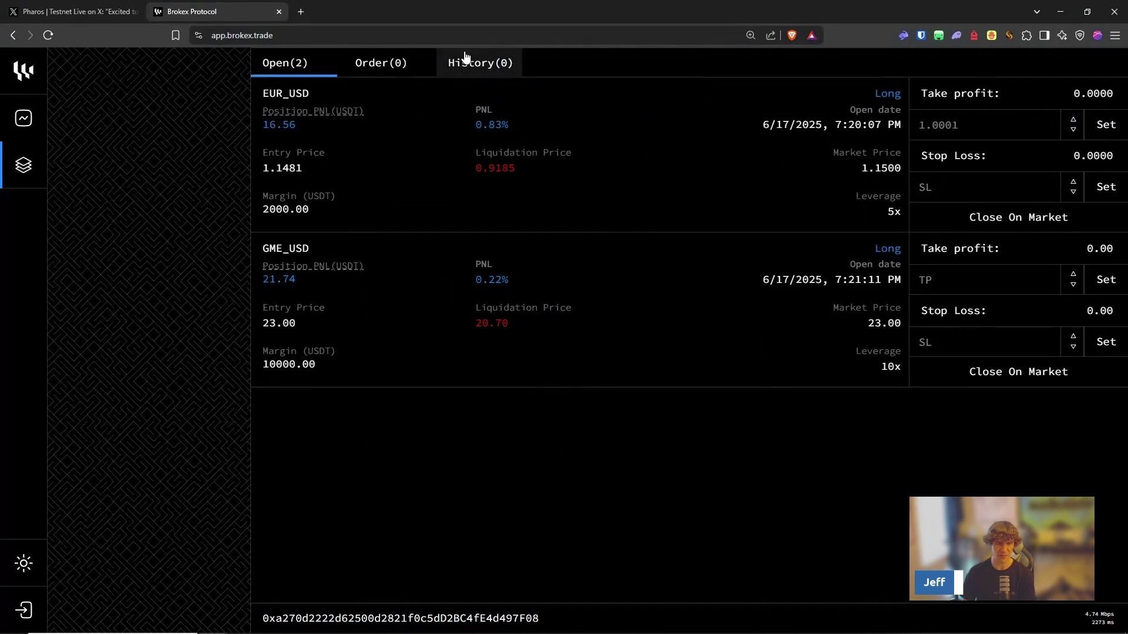
left_click(41, 102)
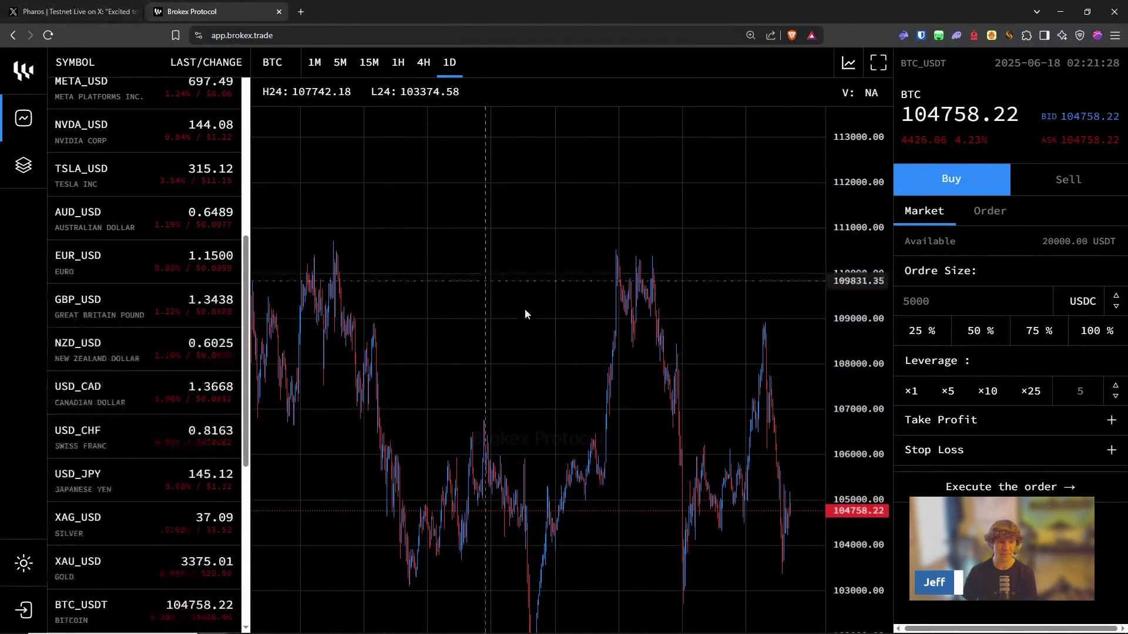
Step: Drag the BTC_USDT price axis so all daily candles fit, with a quick visit to the X tab
left_click_drag(854, 417, 854, 472)
left_click_drag(701, 403, 625, 403)
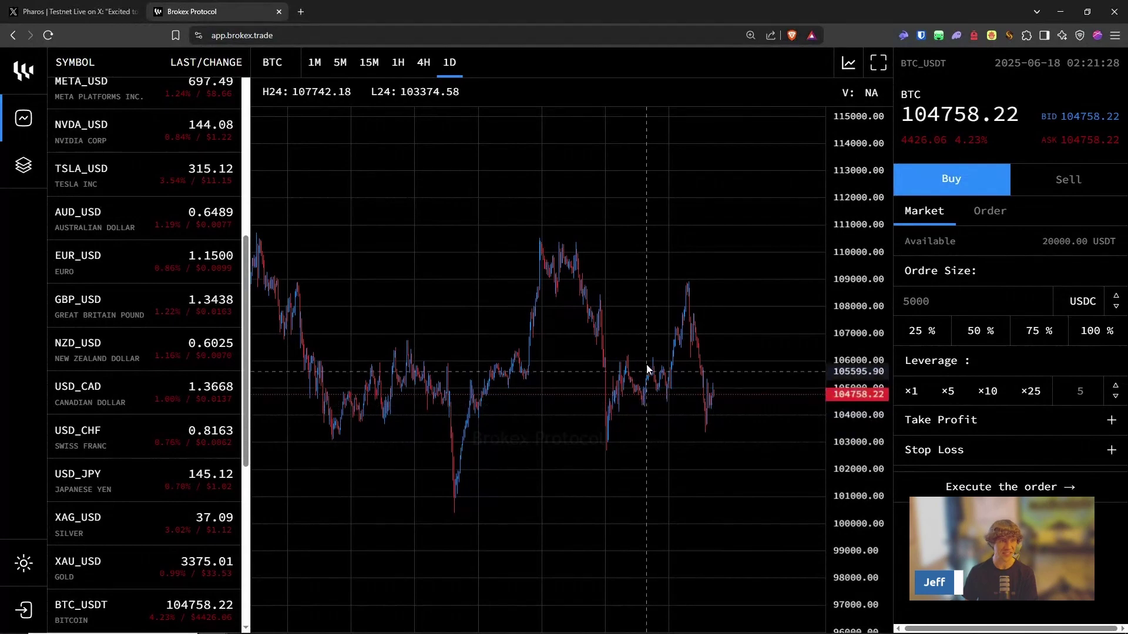
left_click(76, 12)
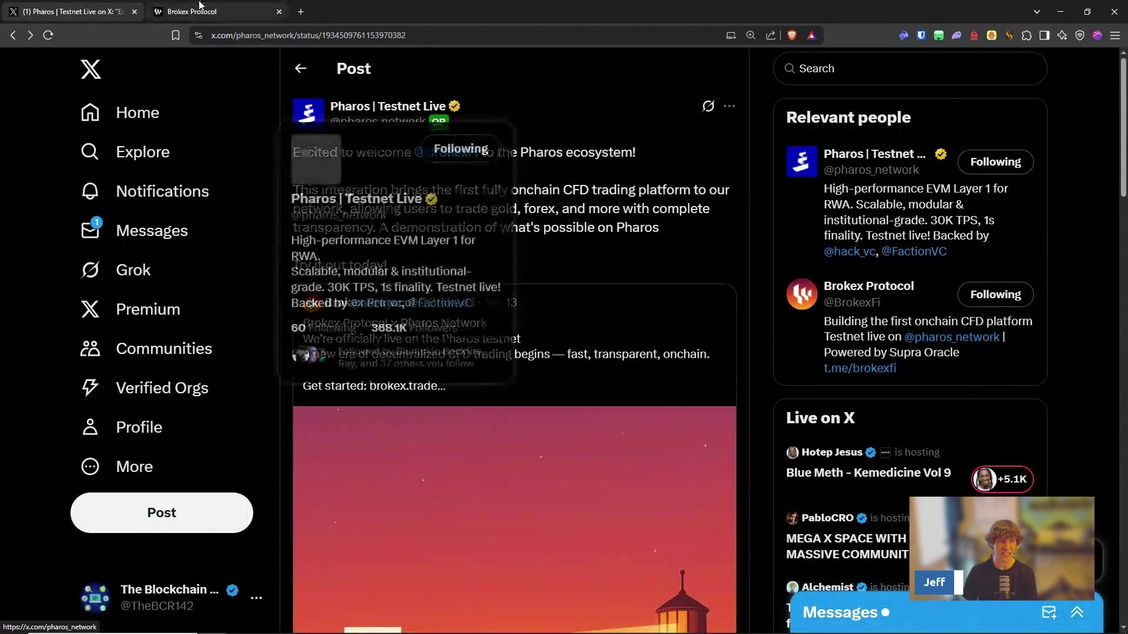
left_click(200, 8)
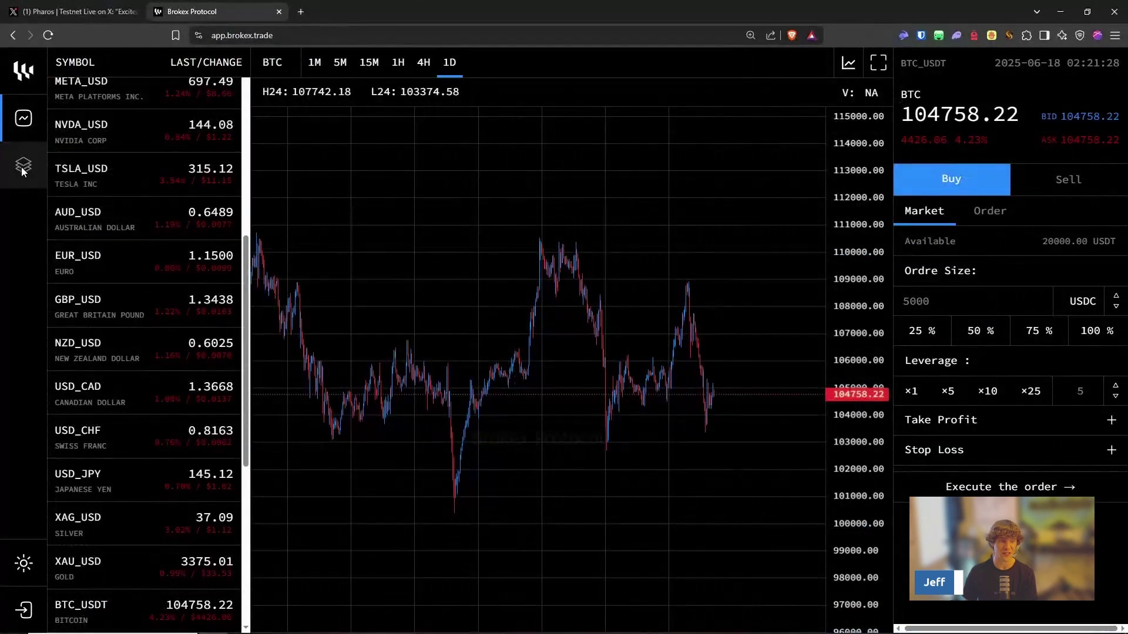